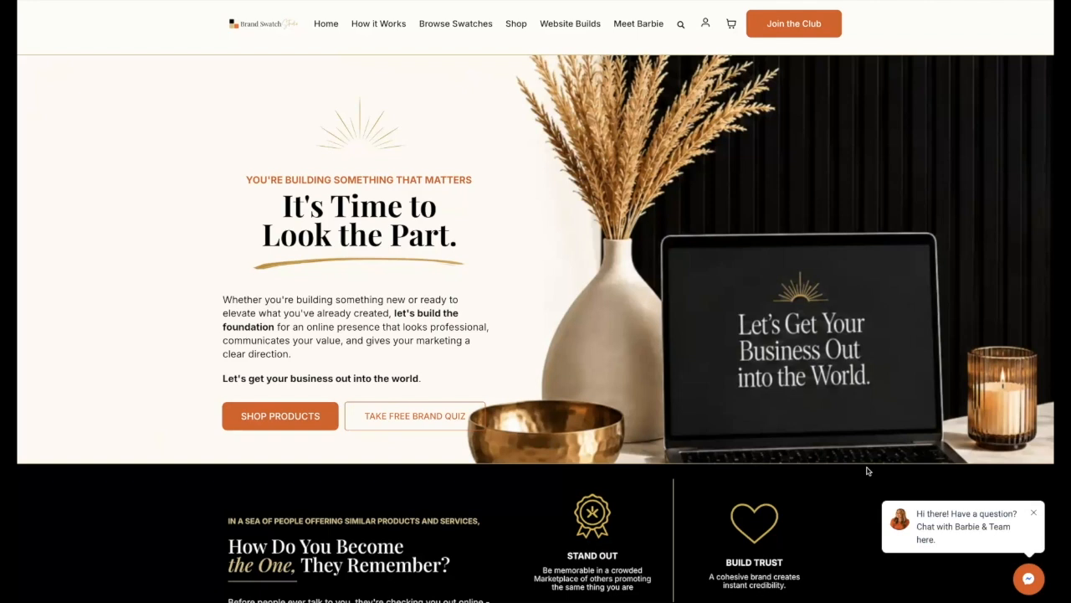
click(850, 482)
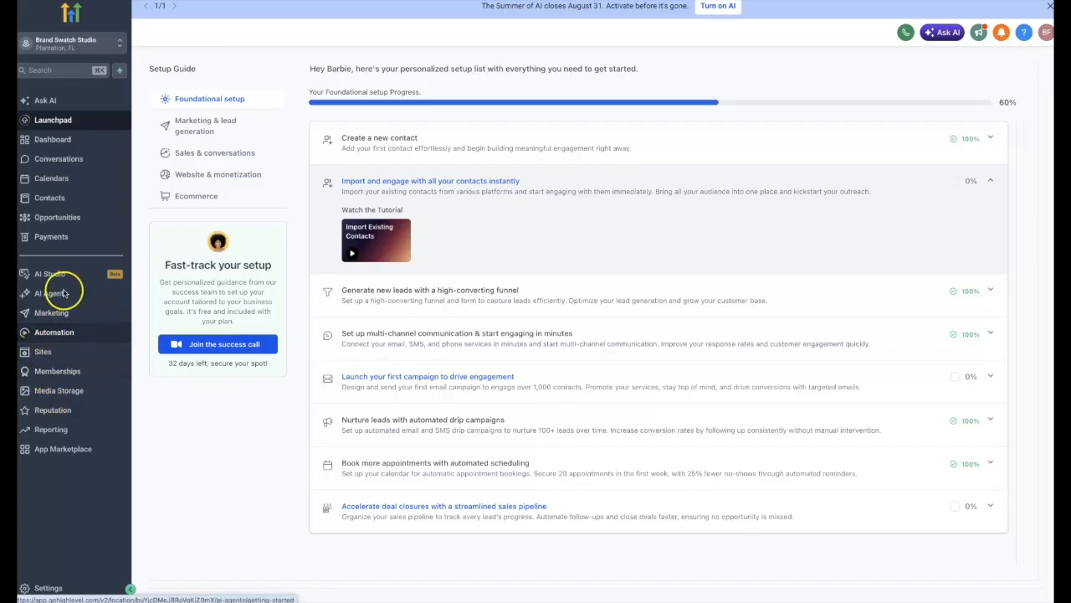
Go to the chat widgets of the sites area and start creating a new widget.
click(44, 353)
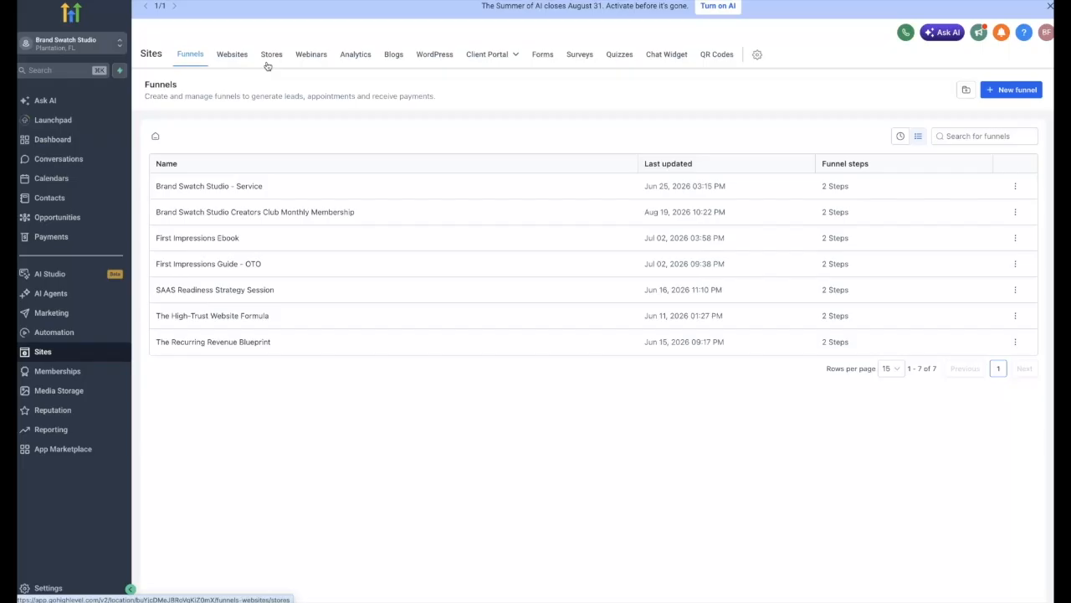
click(665, 55)
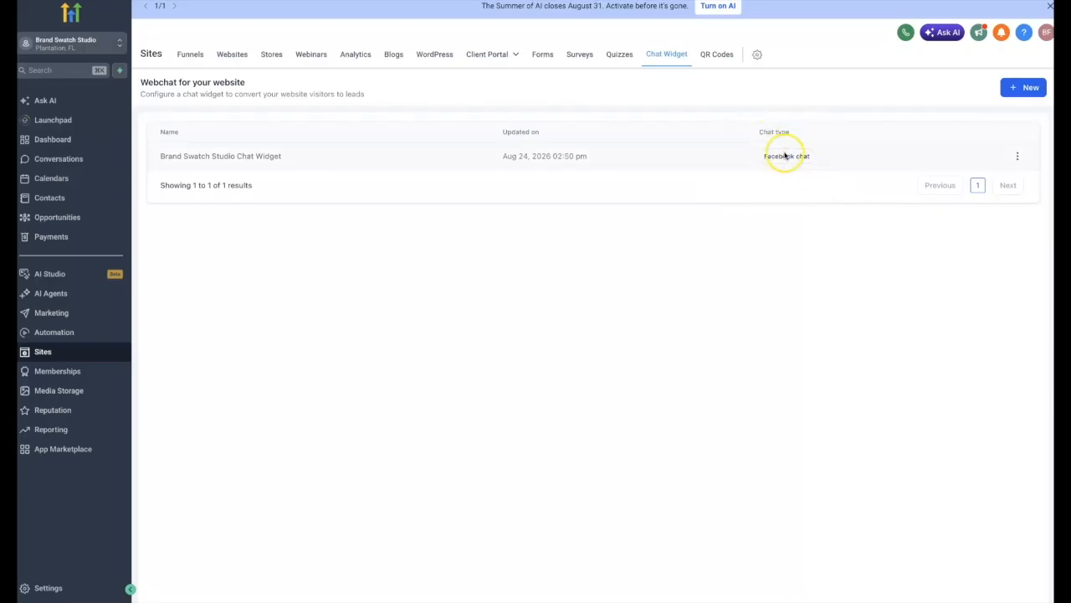
click(1026, 94)
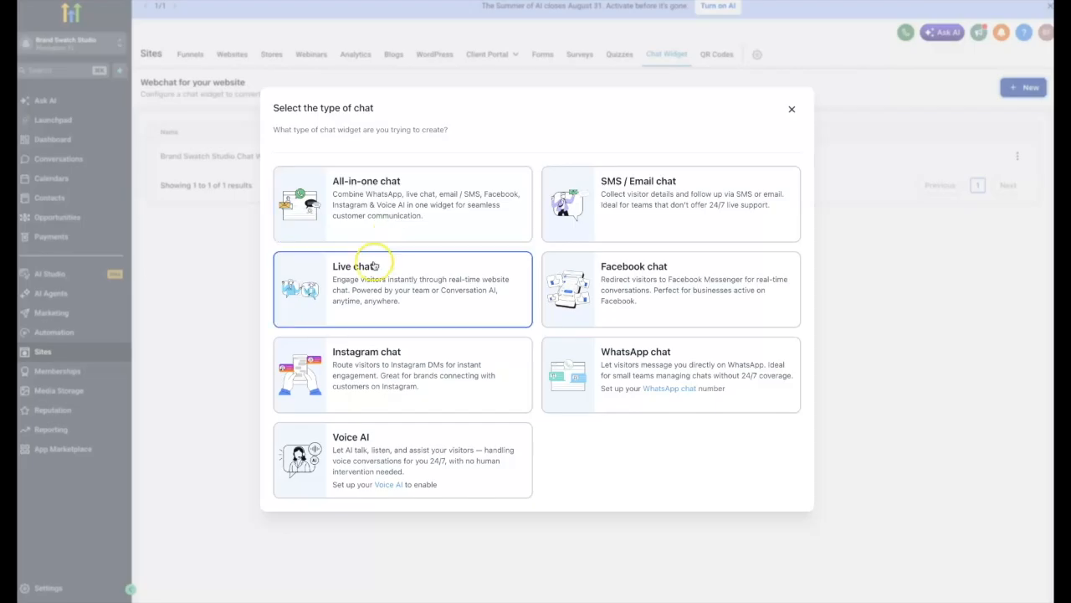
click(443, 308)
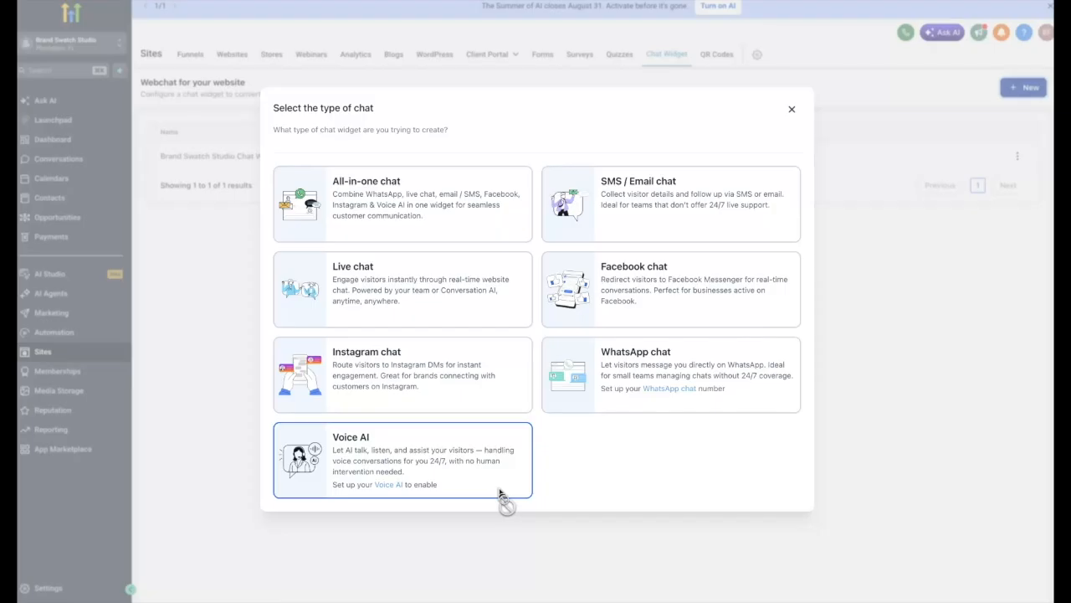
click(459, 464)
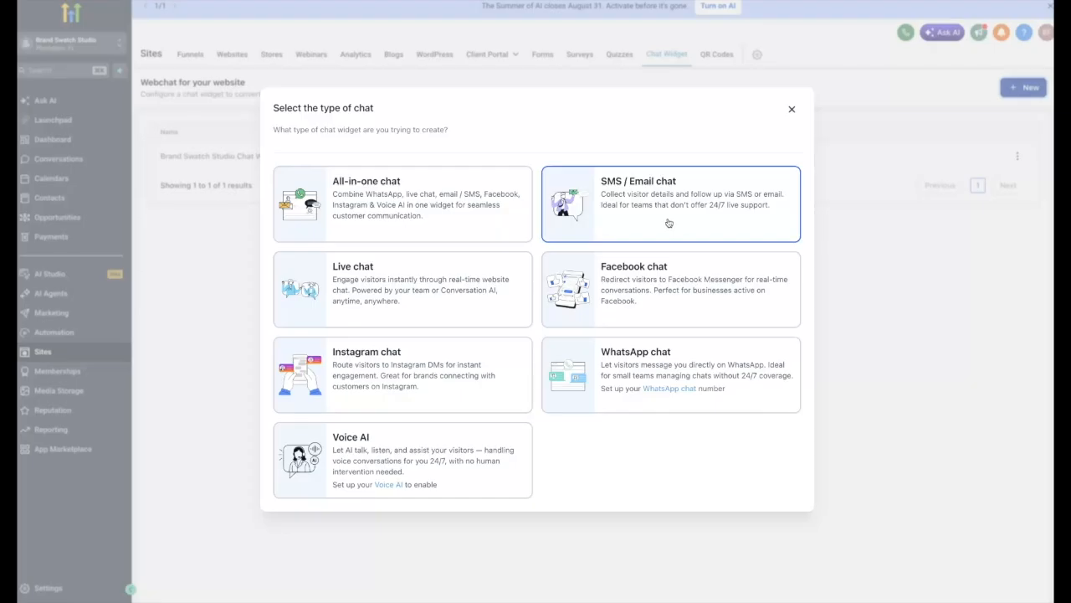
click(665, 322)
click(732, 310)
click(770, 291)
click(762, 387)
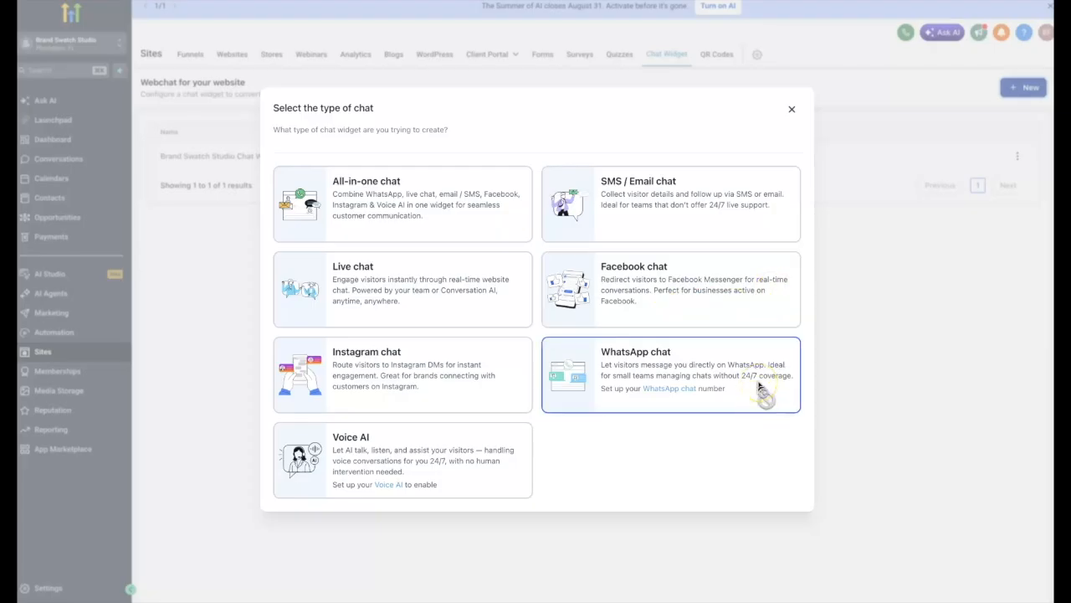
click(759, 398)
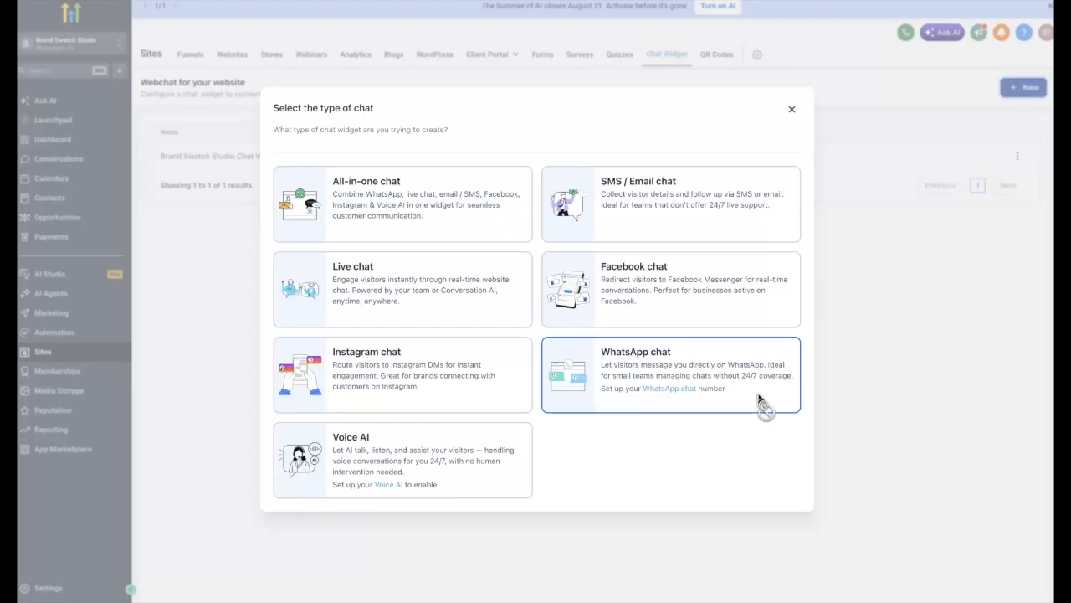
Choose Facebook chat as the widget type and rename the new widget "Demo chat".
click(708, 295)
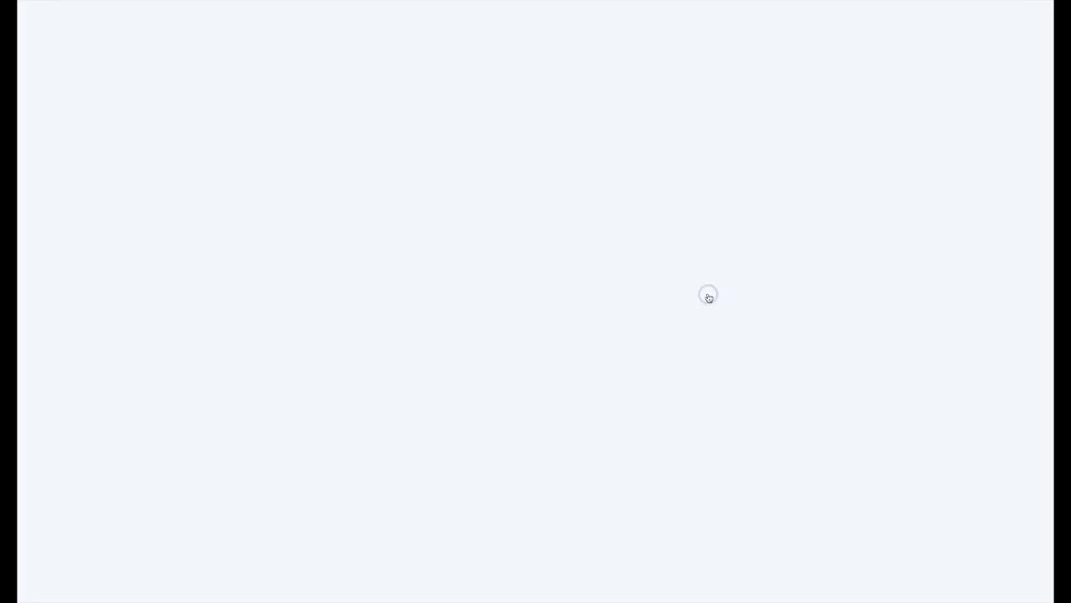
click(311, 159)
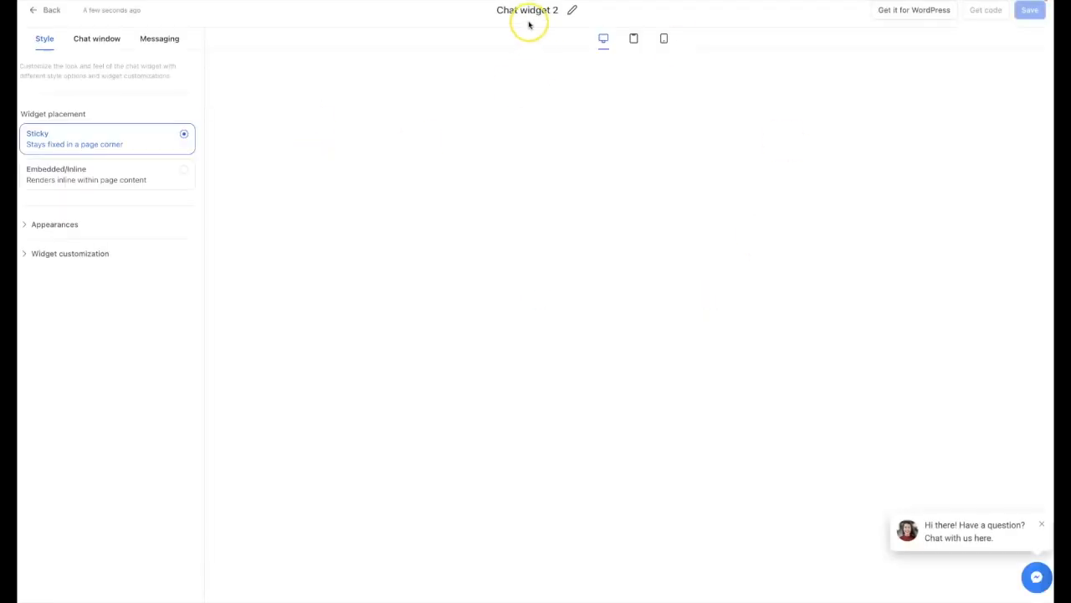
drag(495, 10, 554, 7)
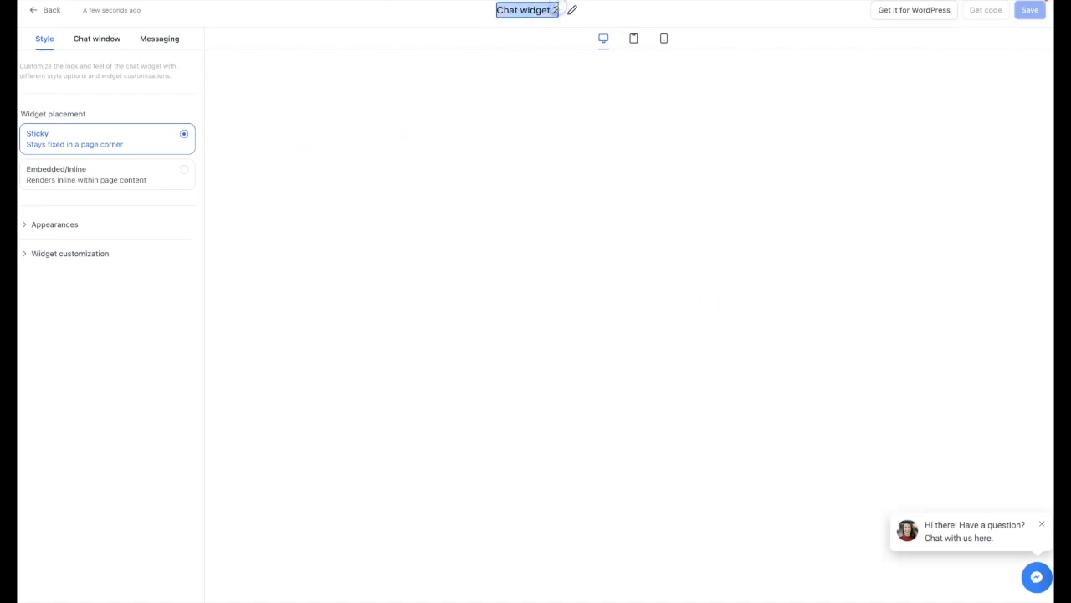
text(Demo chat)
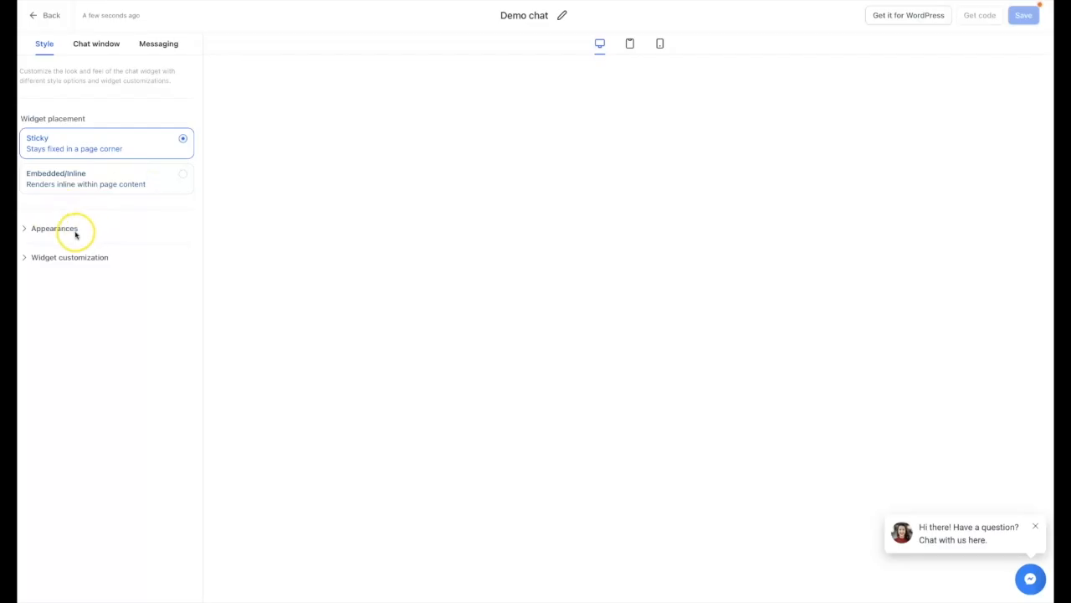
Expand the widget's appearance settings and choose the custom color theme.
click(34, 232)
click(156, 251)
scroll(156, 253, down, 2)
scroll(156, 254, down, 2)
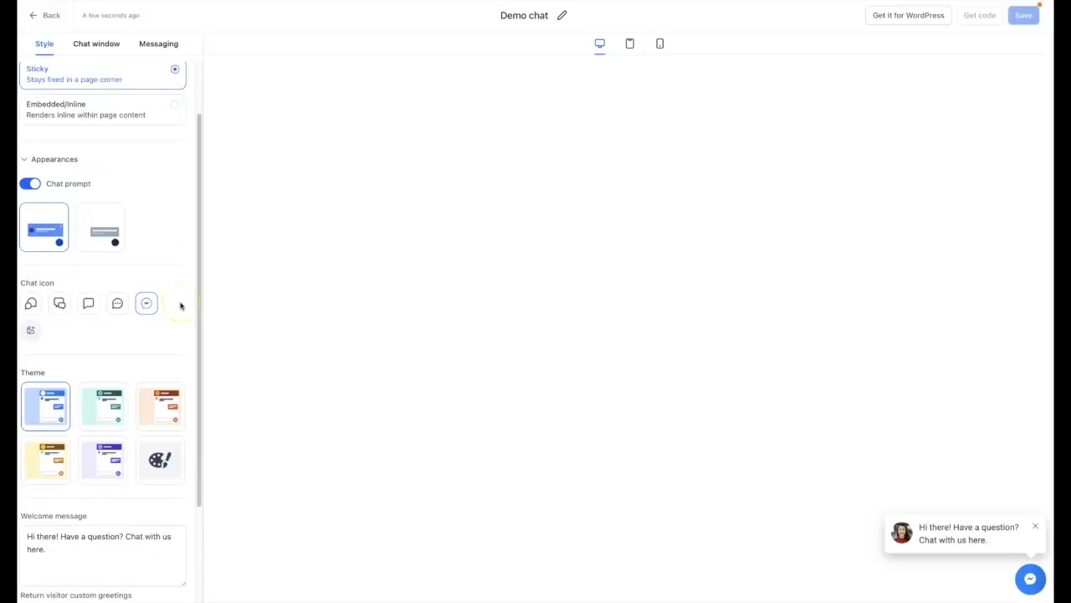
scroll(179, 307, down, 1)
scroll(173, 303, down, 1)
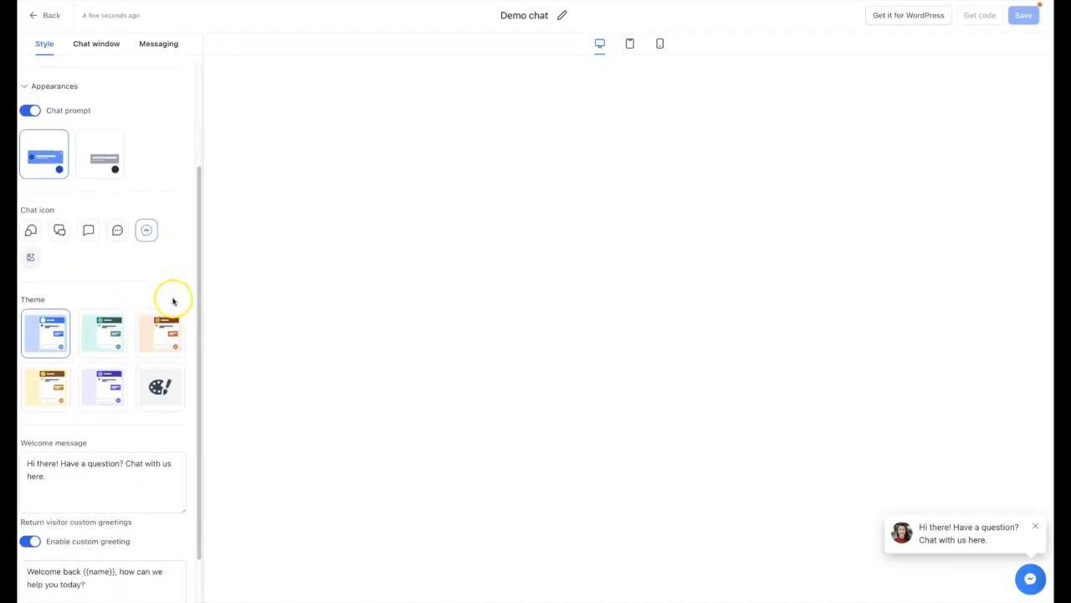
click(154, 381)
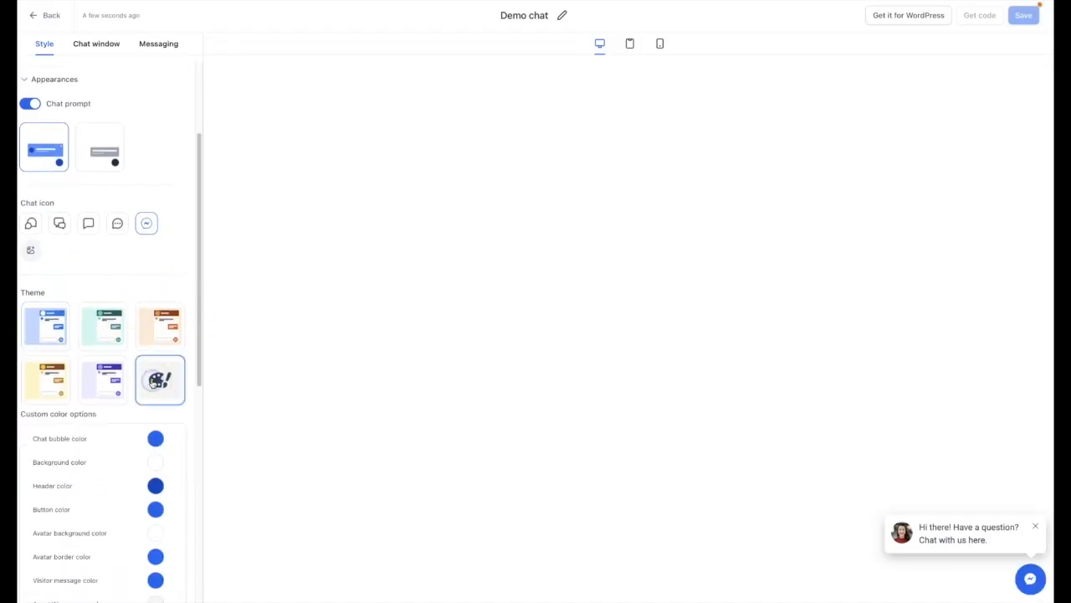
Set the chat bubble color to the reddish-brown brand color.
scroll(152, 383, down, 1)
scroll(153, 383, down, 1)
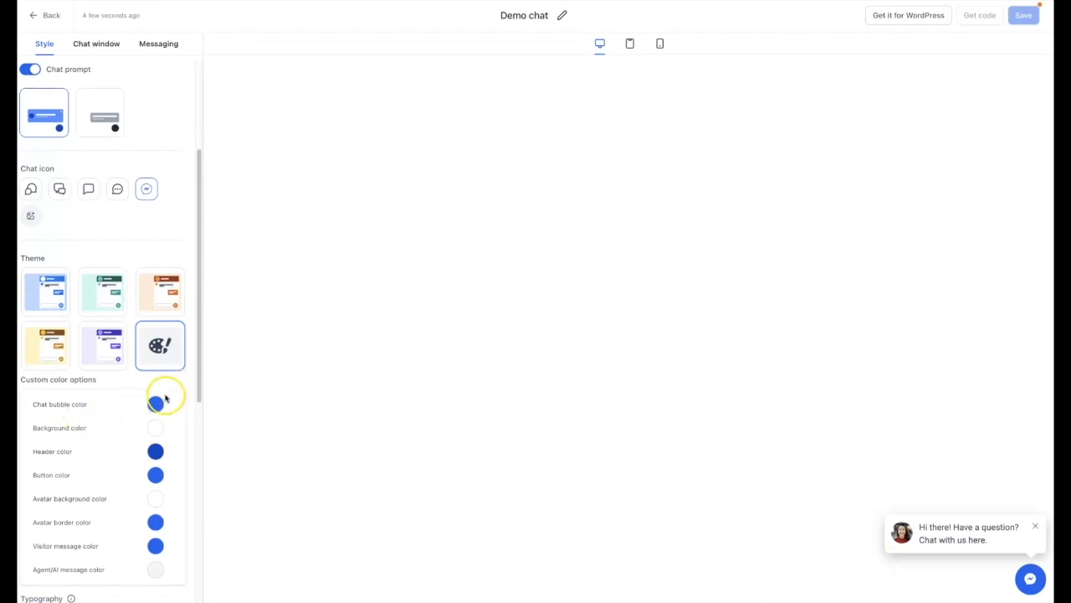
click(157, 404)
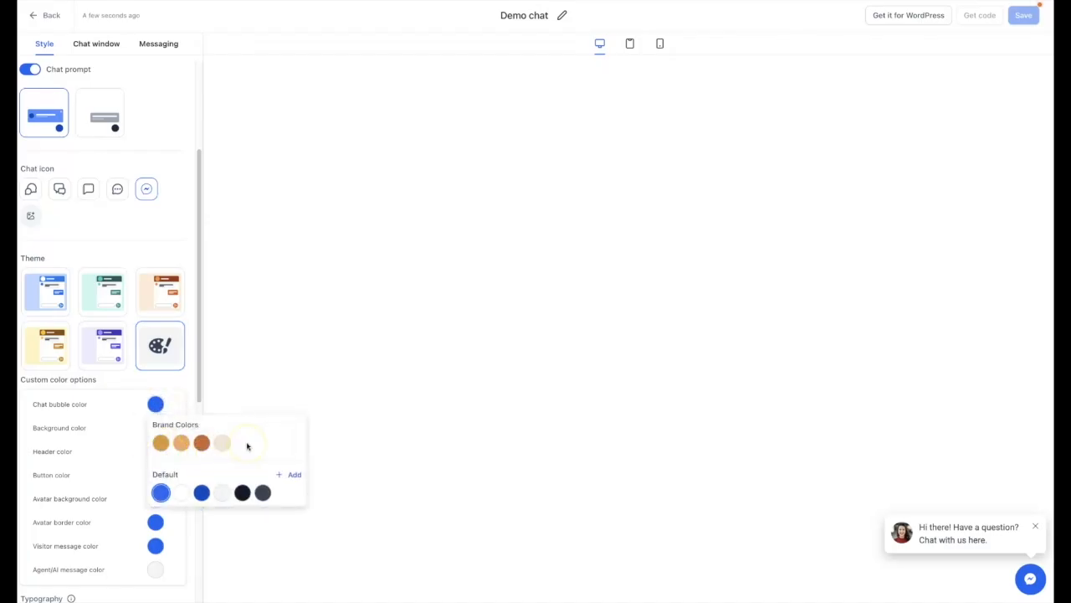
click(201, 444)
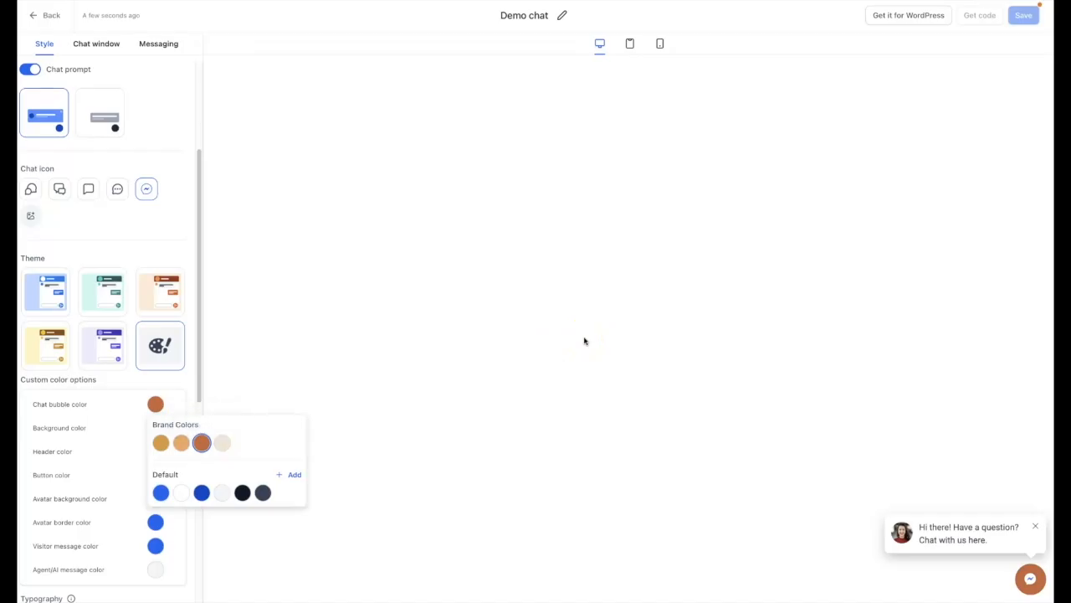
click(500, 378)
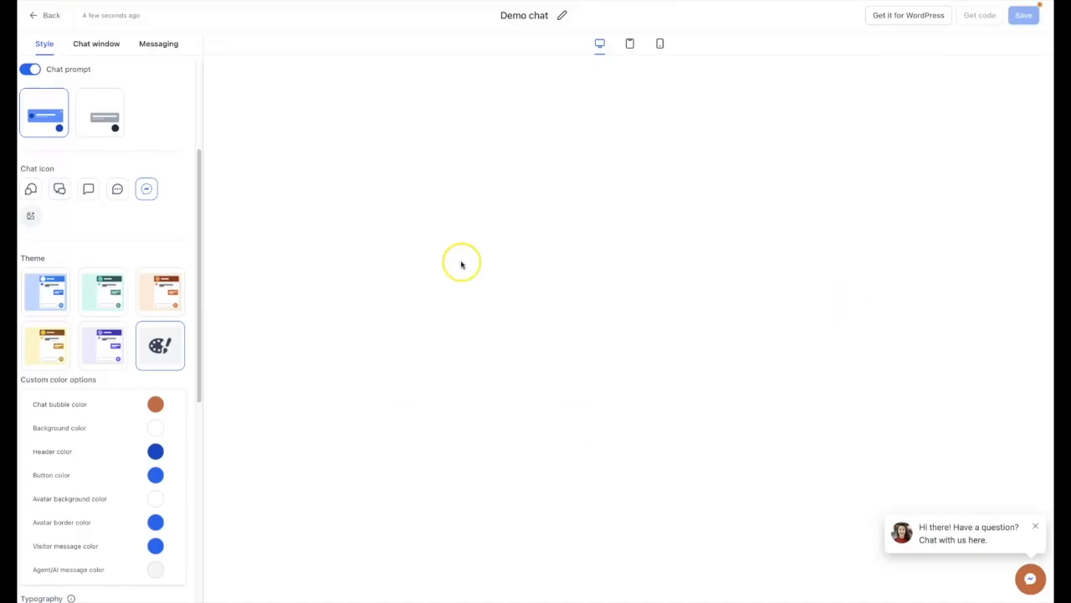
Replace "Chat with us here." in the welcome message with the owner's first name followed by "is ready to help!".
scroll(136, 442, down, 4)
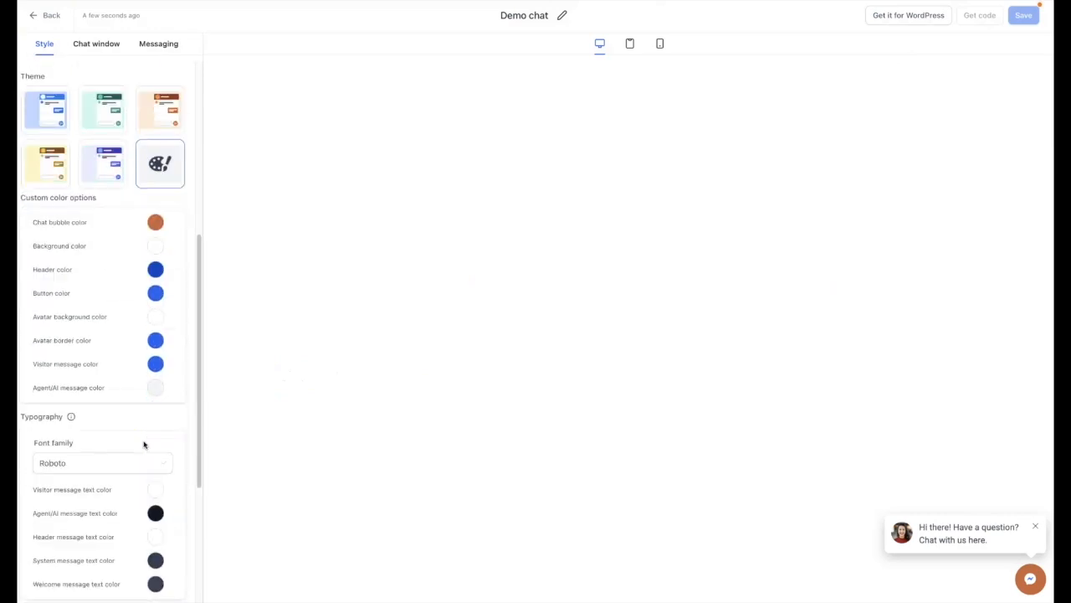
scroll(92, 348, down, 3)
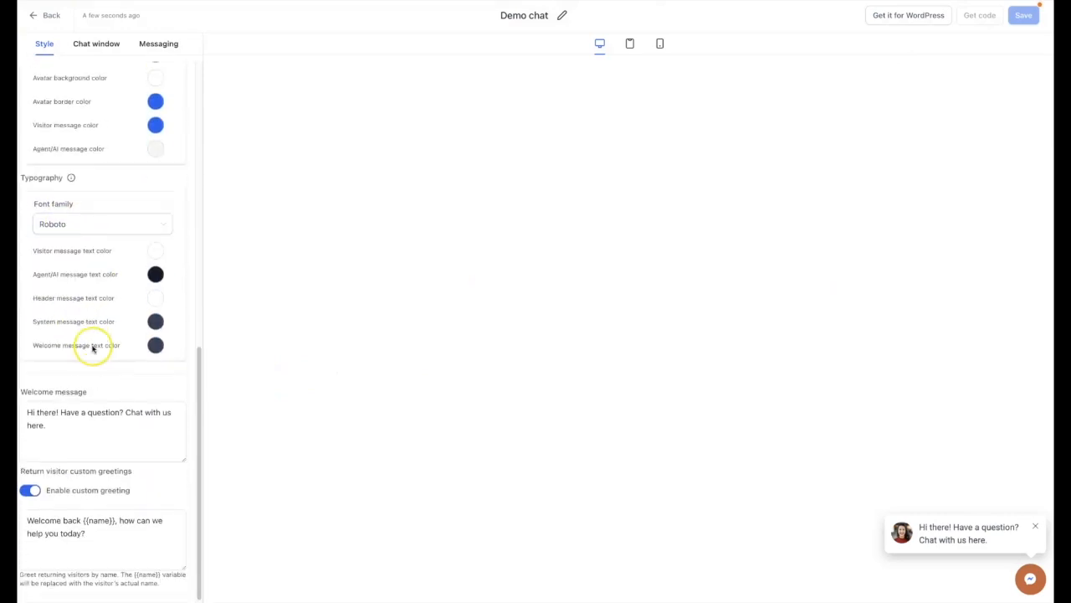
click(42, 406)
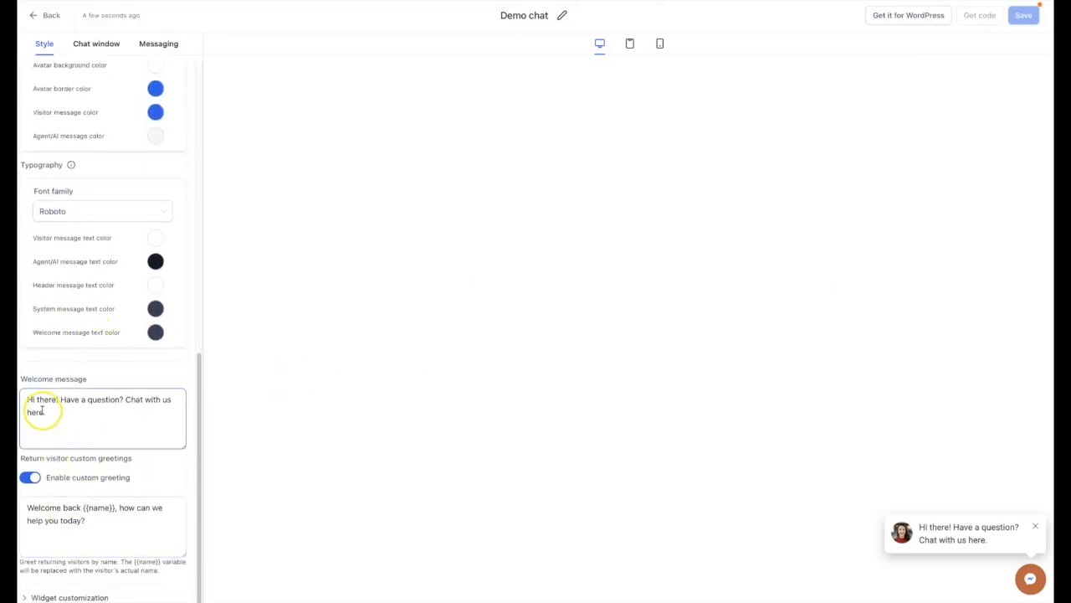
click(126, 400)
drag(126, 400, 134, 420)
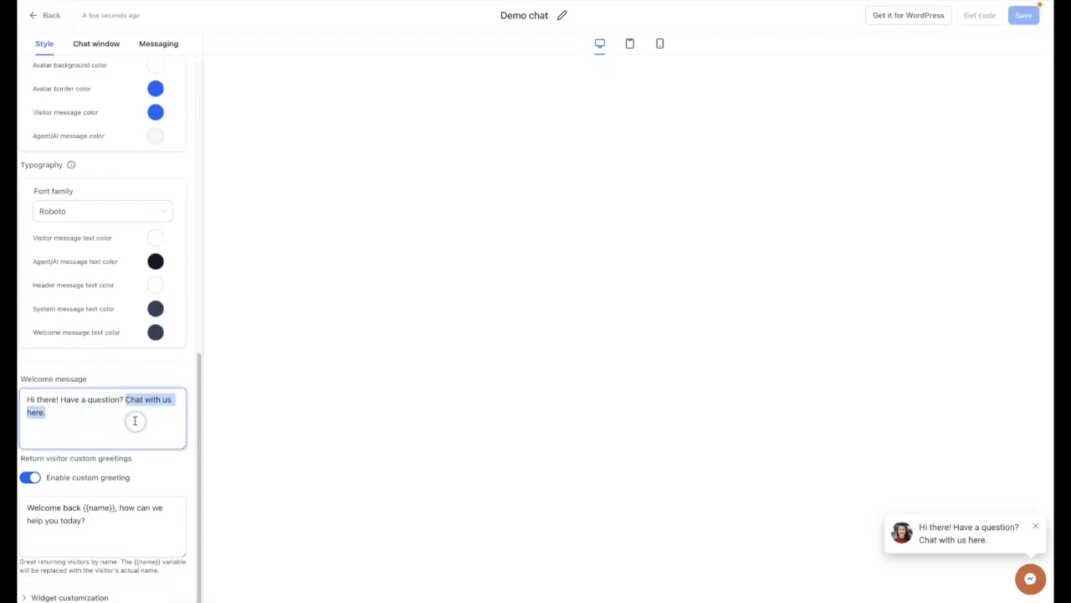
key(BackSpace)
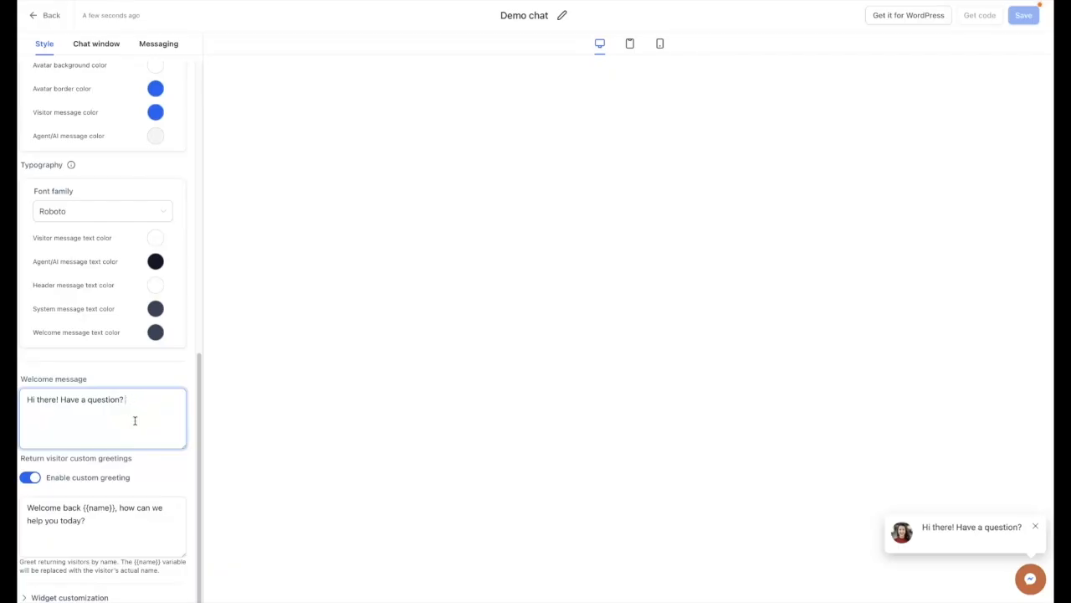
text(Bar)
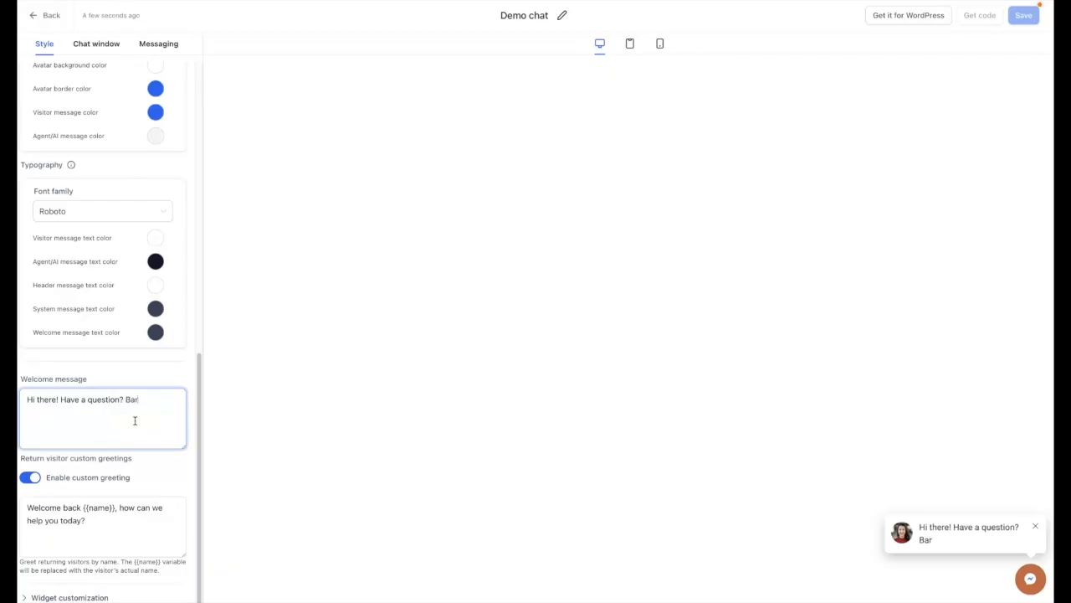
text(bie is tre)
key(BackSpace)
key(BackSpace)
text(ready to help!)
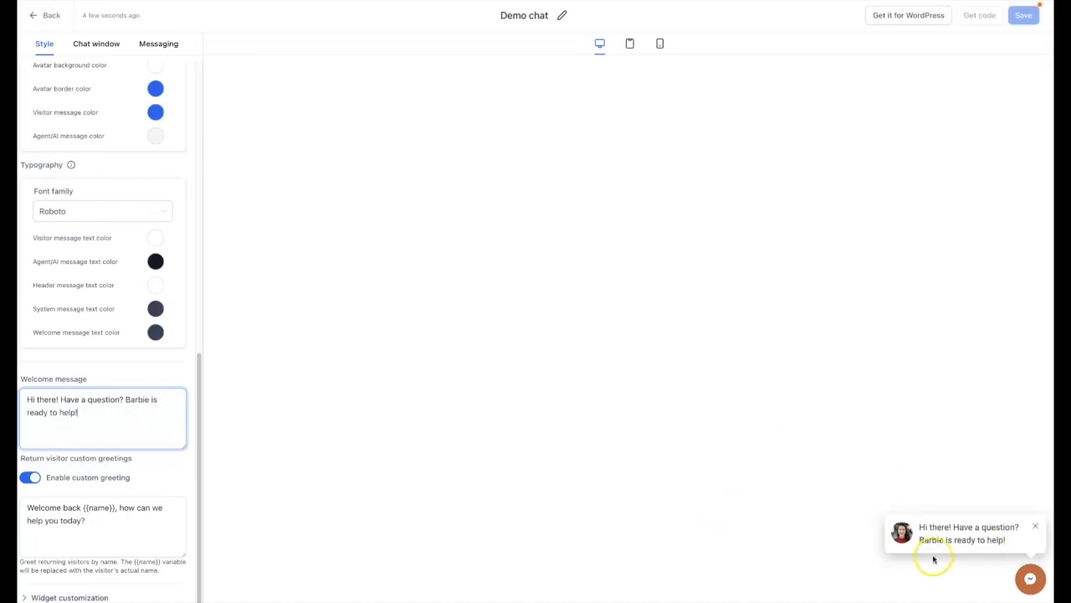
Disable the custom greeting for returning visitors.
click(103, 530)
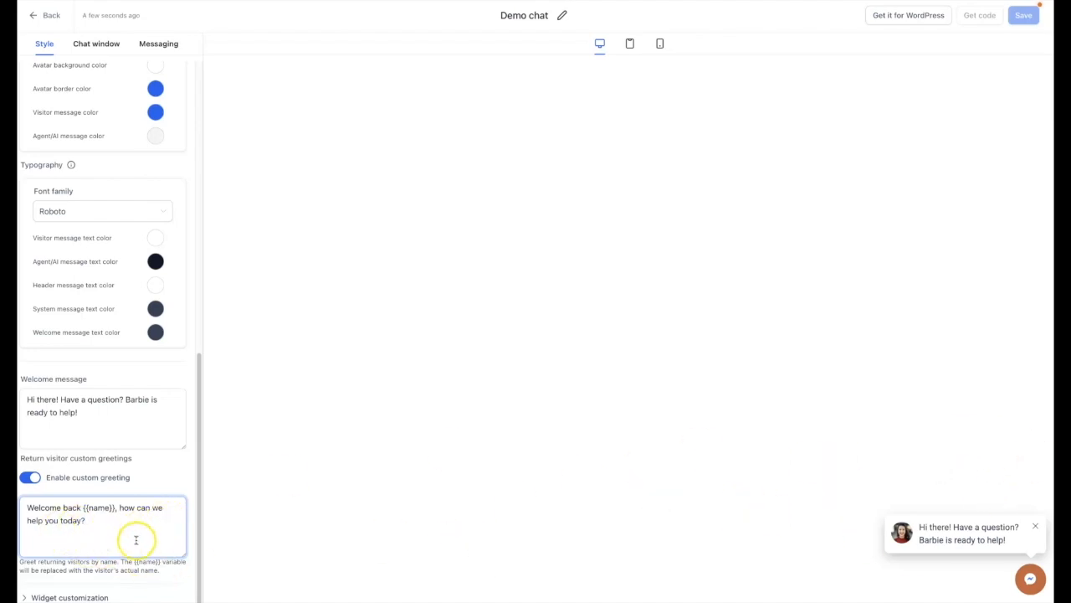
click(30, 478)
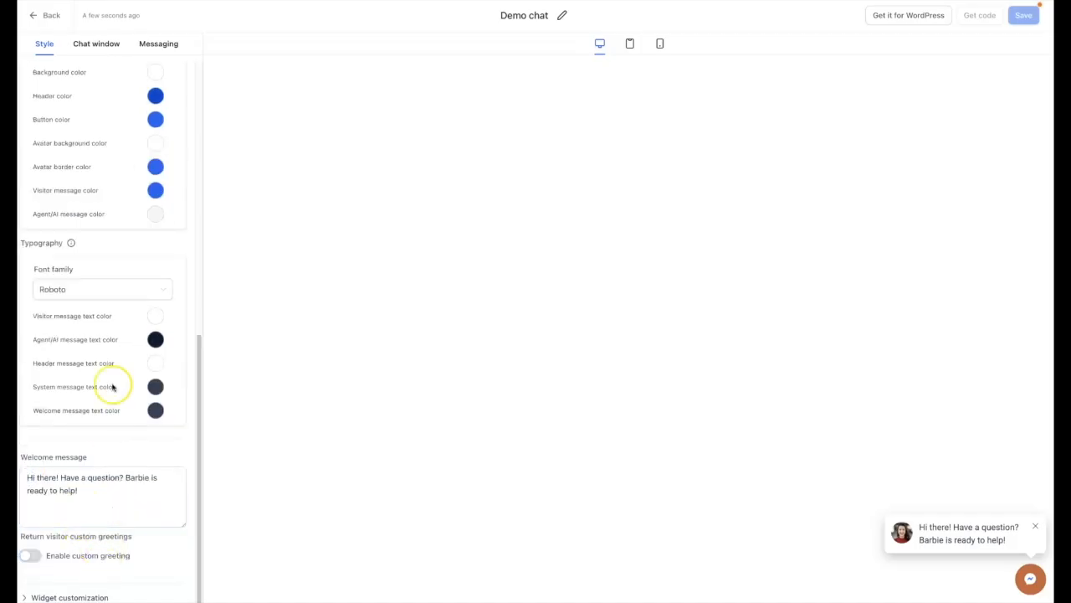
Replace the widget's avatar image with the portrait of the woman in the orange top from media storage.
click(34, 596)
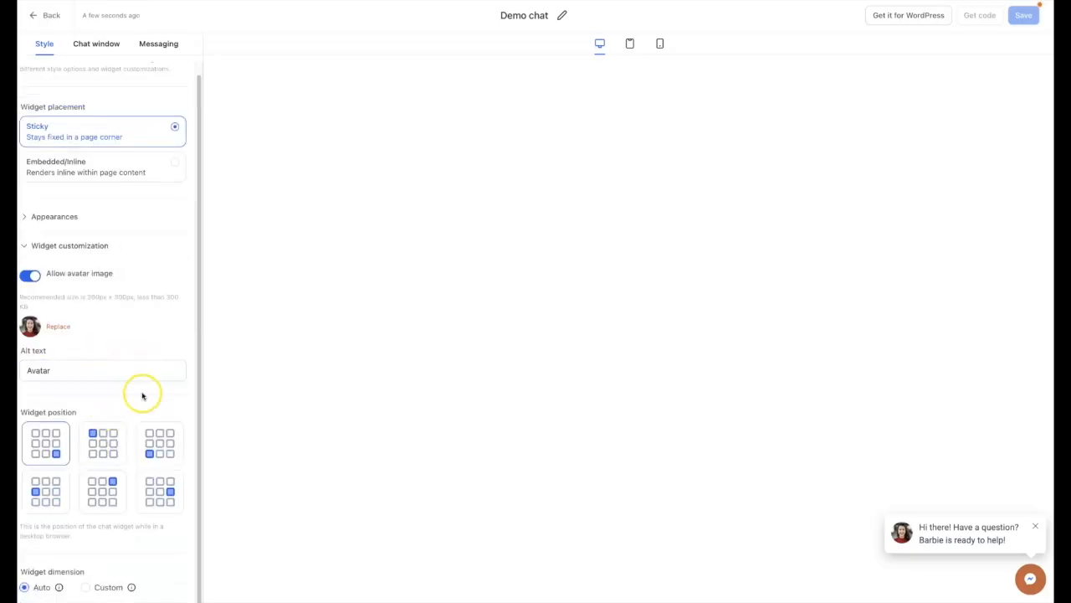
click(62, 330)
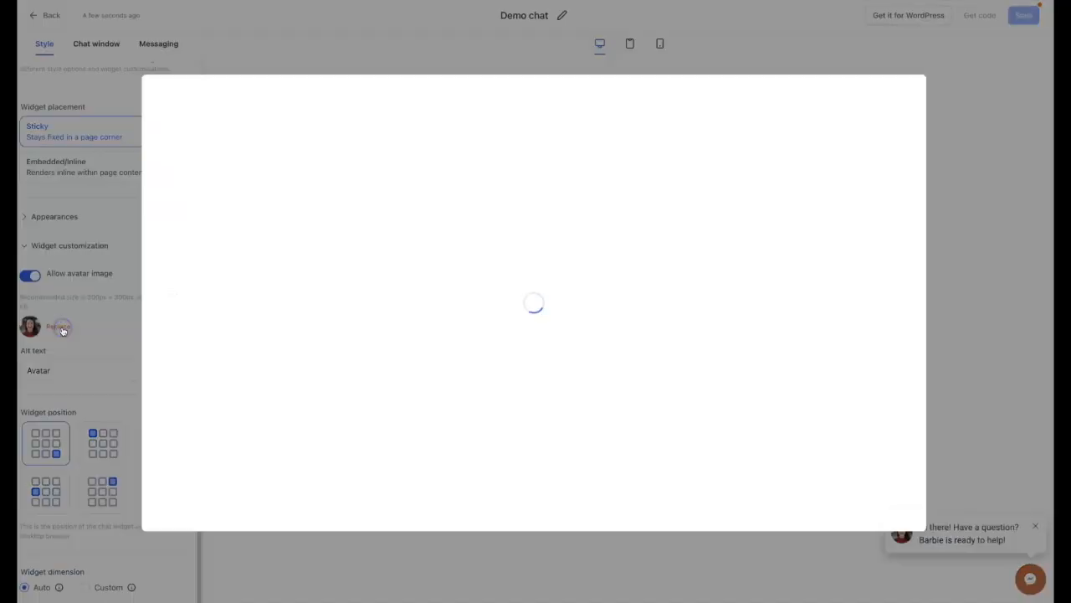
scroll(512, 333, down, 10)
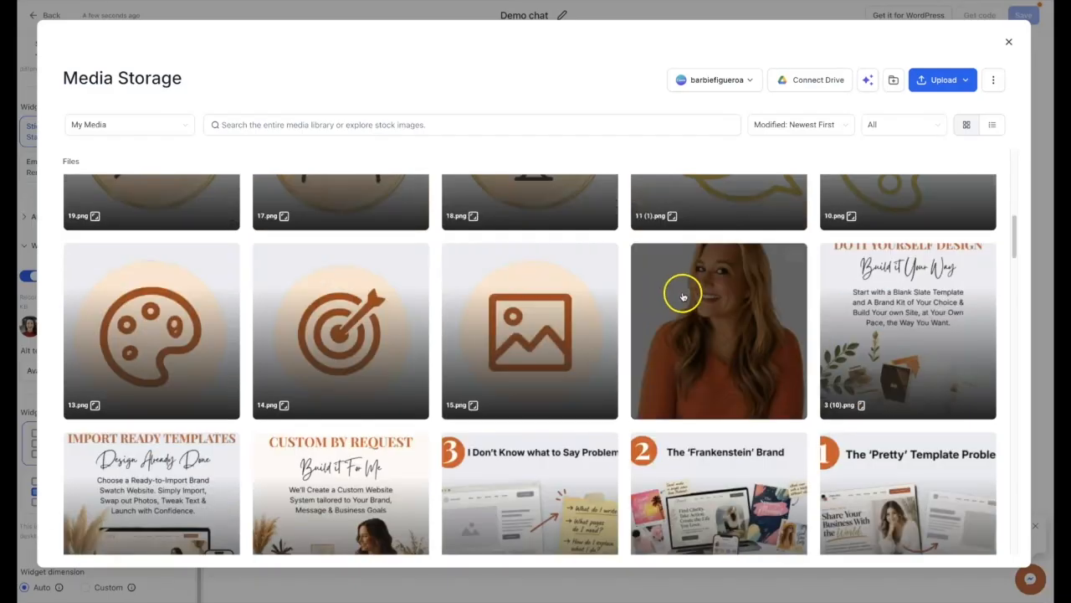
click(683, 296)
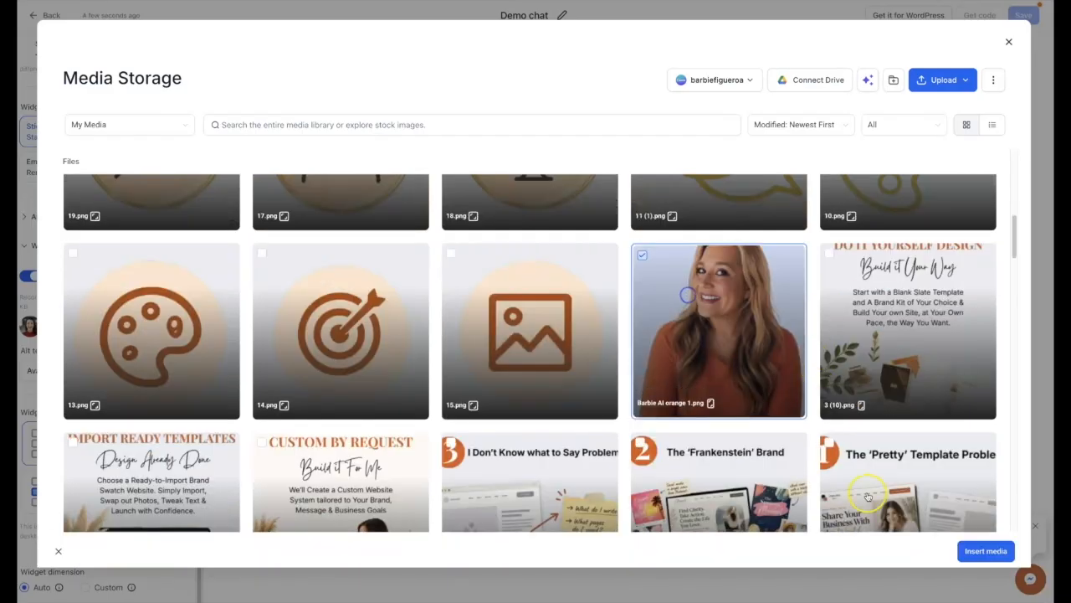
click(993, 555)
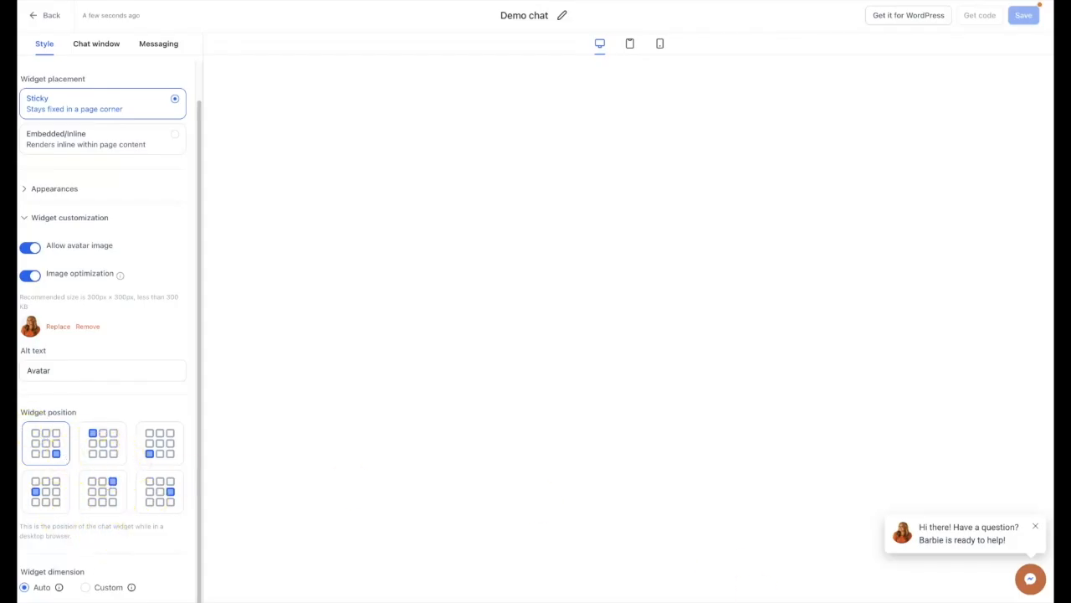
Try the middle-right, bottom-left and top-left widget positions, and return the widget to the page's bottom-right corner.
click(161, 493)
click(159, 443)
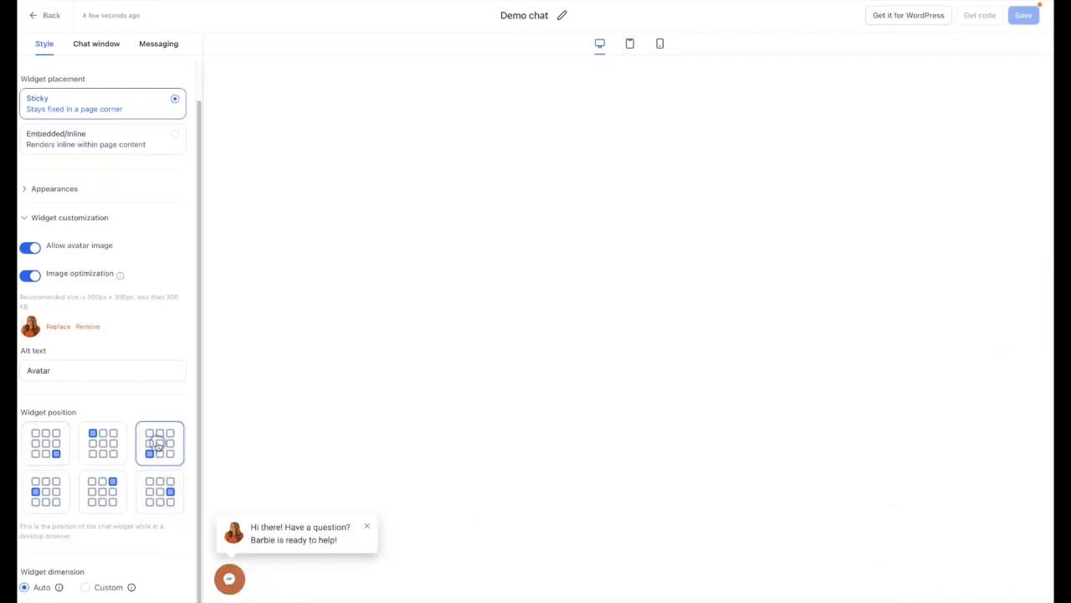
click(111, 442)
click(54, 451)
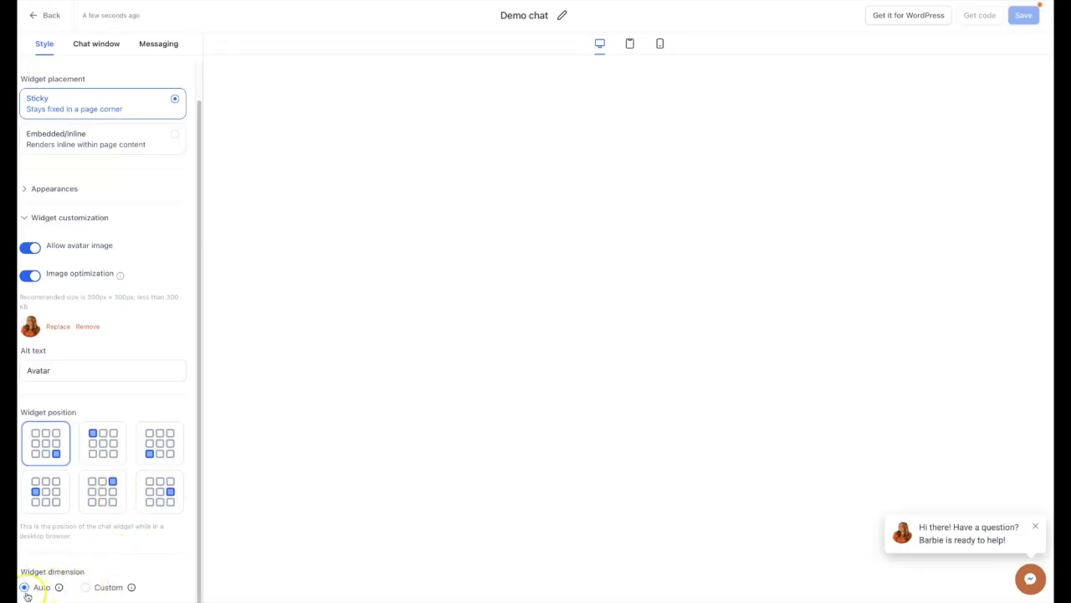
Review the chat window's title and intro texts, contact form options and linked Facebook page selection.
click(95, 46)
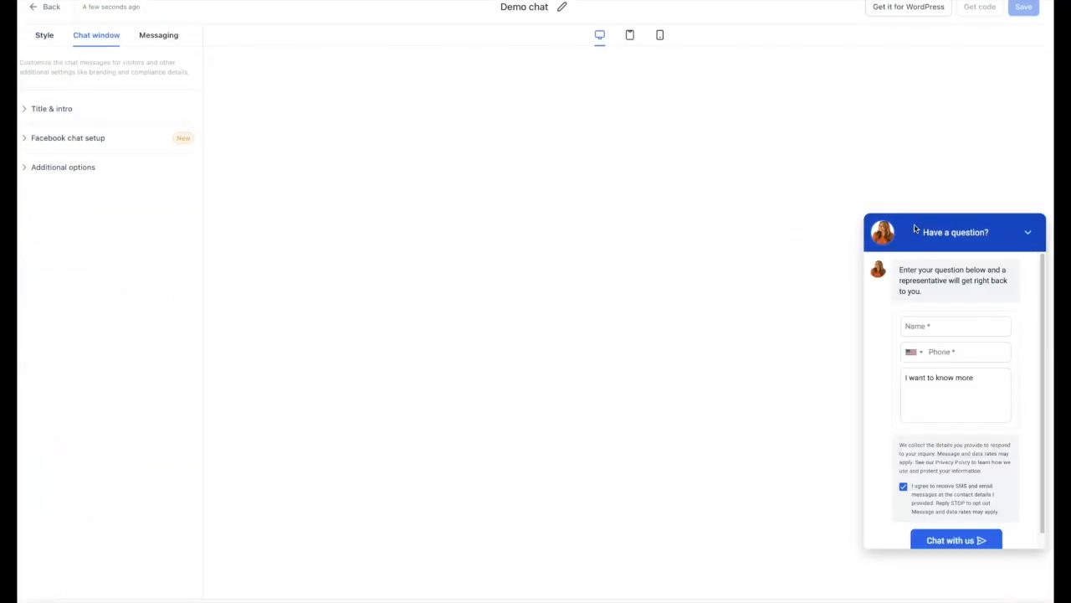
click(36, 111)
click(101, 159)
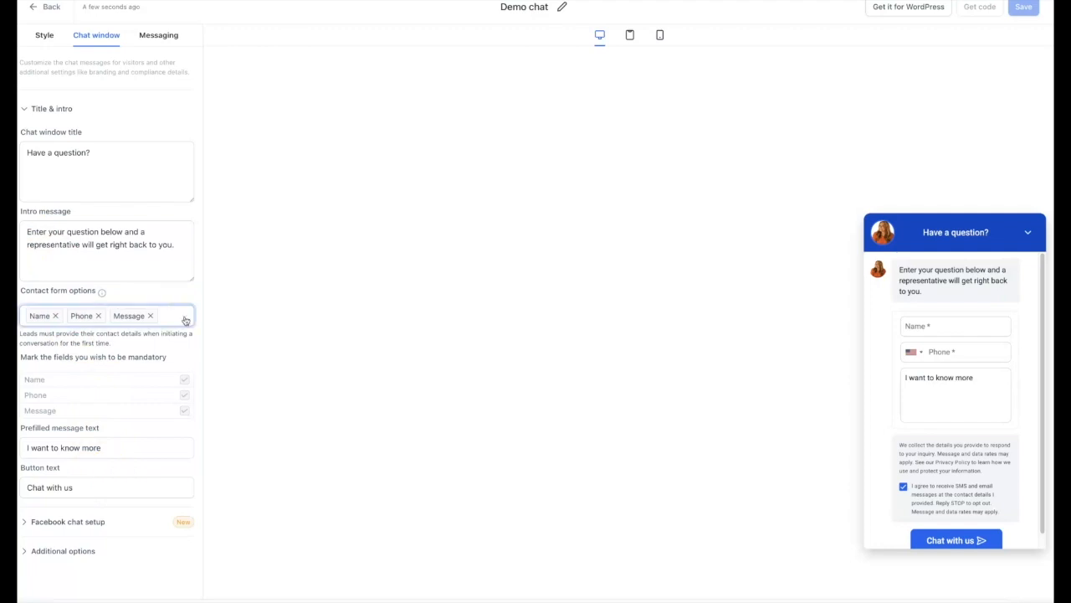
click(27, 524)
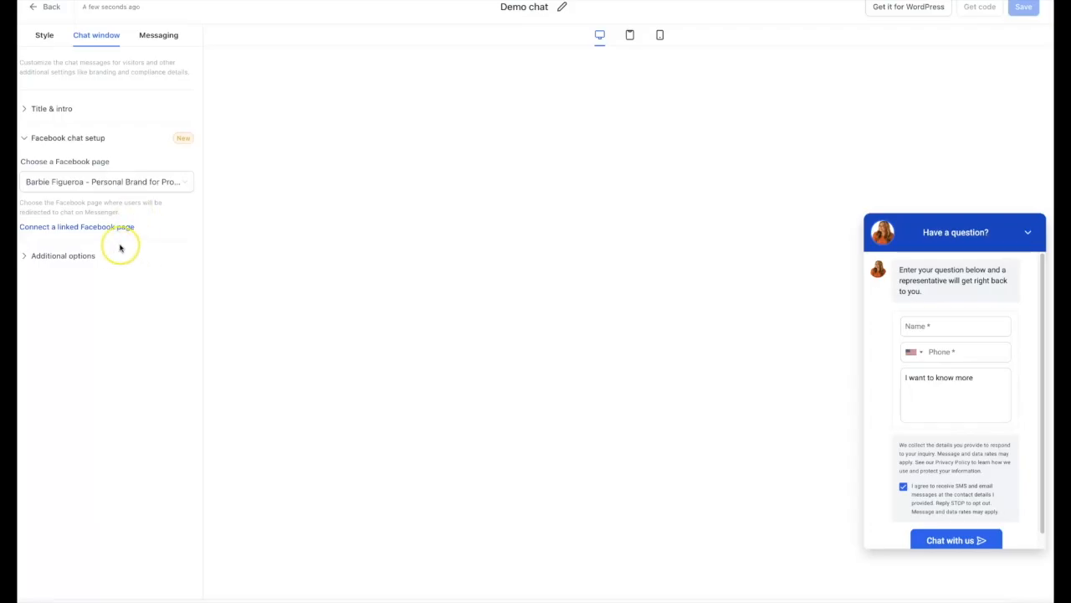
click(99, 183)
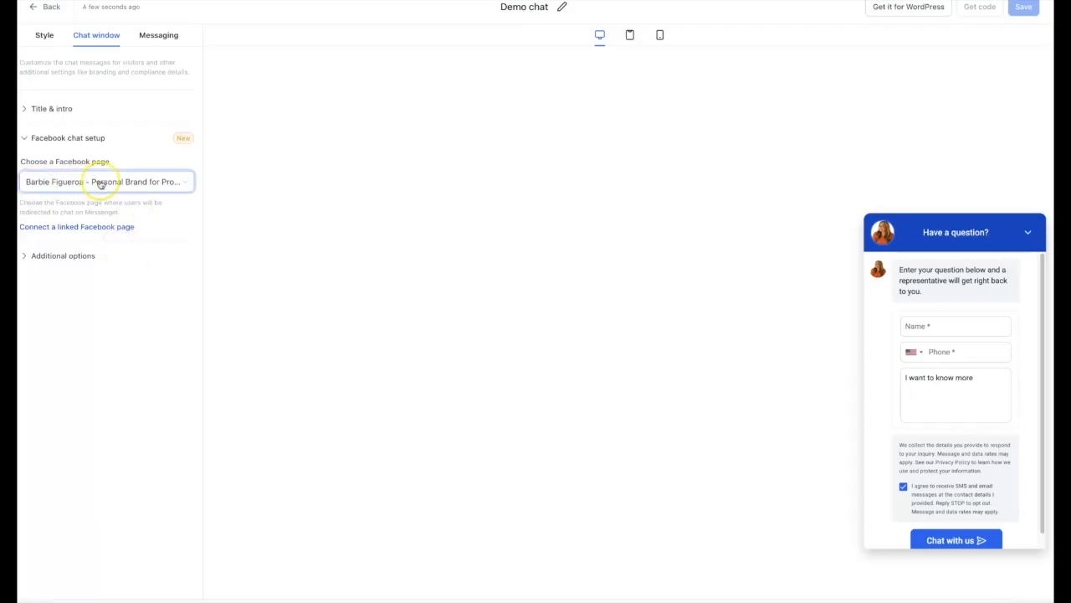
Turn off the consent checkbox under the chat window's compliance notice in the additional options.
click(34, 257)
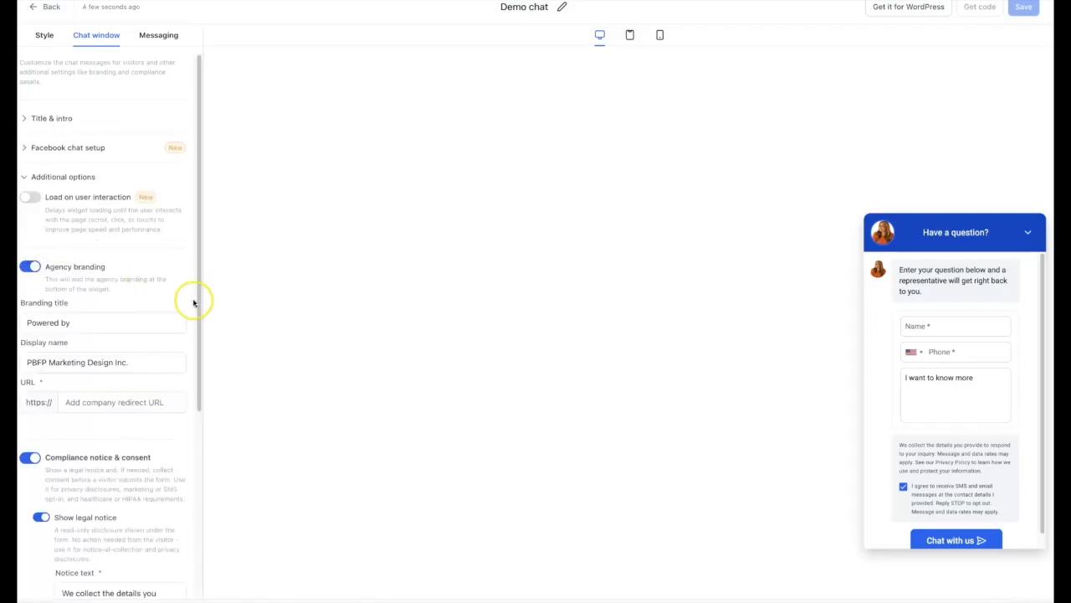
scroll(197, 301, down, 2)
scroll(193, 303, down, 1)
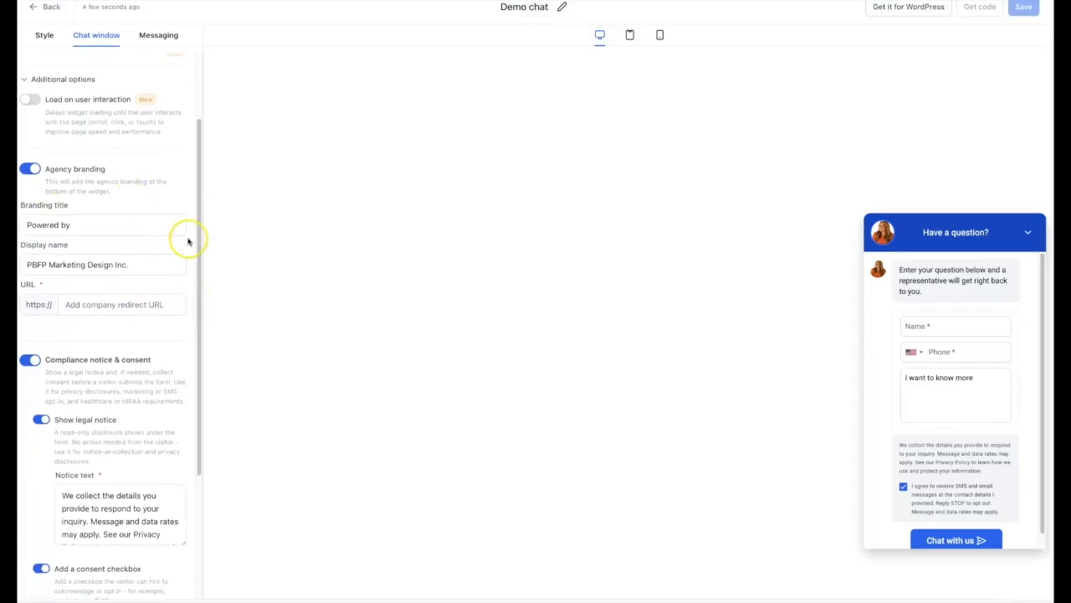
scroll(196, 257, down, 1)
scroll(196, 257, down, 3)
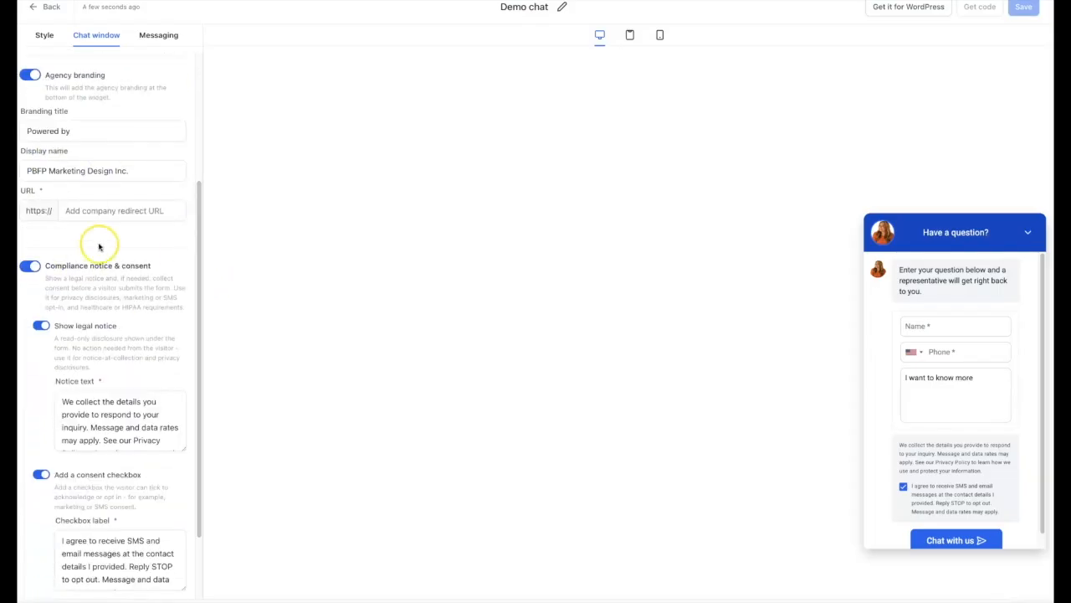
scroll(93, 242, down, 1)
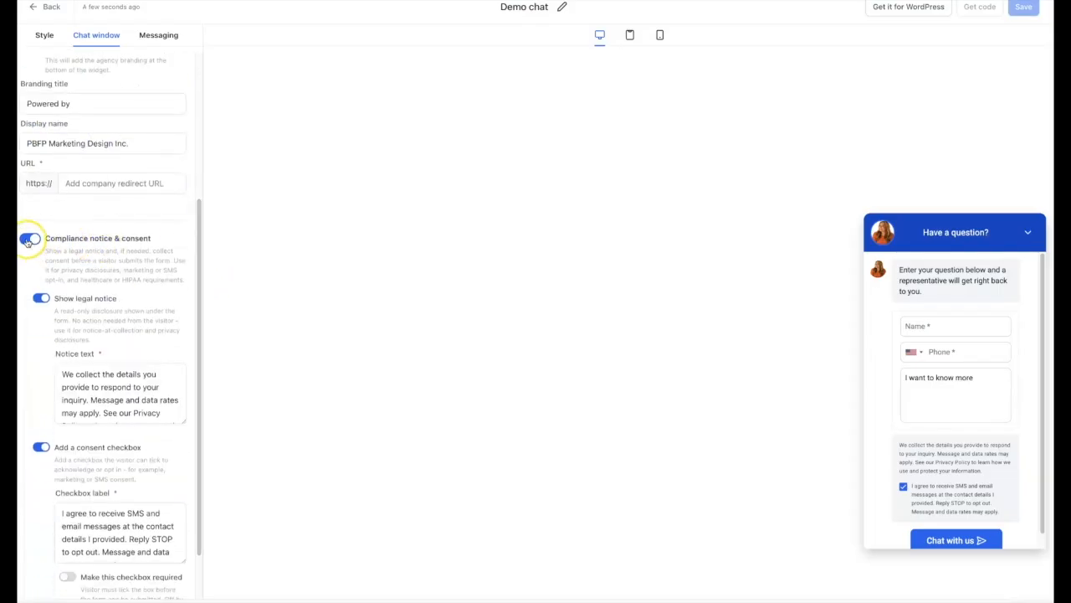
scroll(901, 390, down, 1)
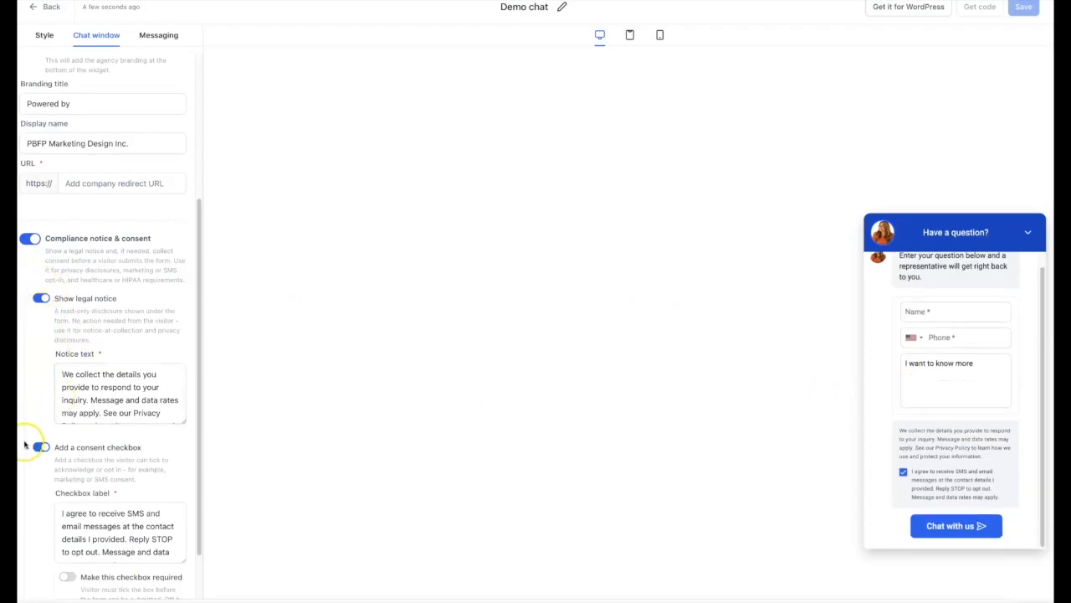
scroll(51, 483, down, 1)
click(74, 479)
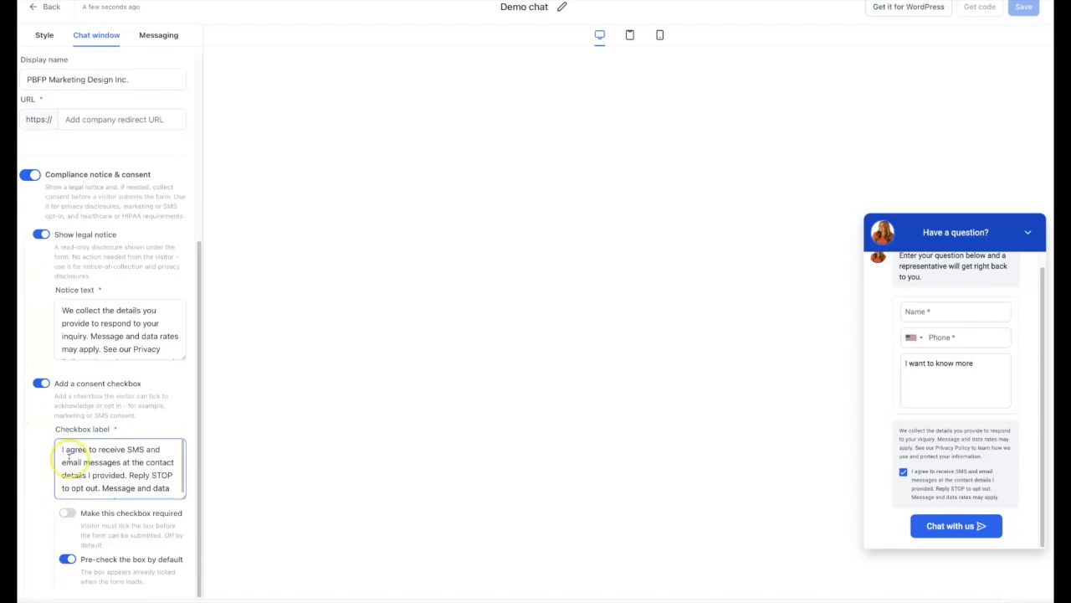
click(39, 385)
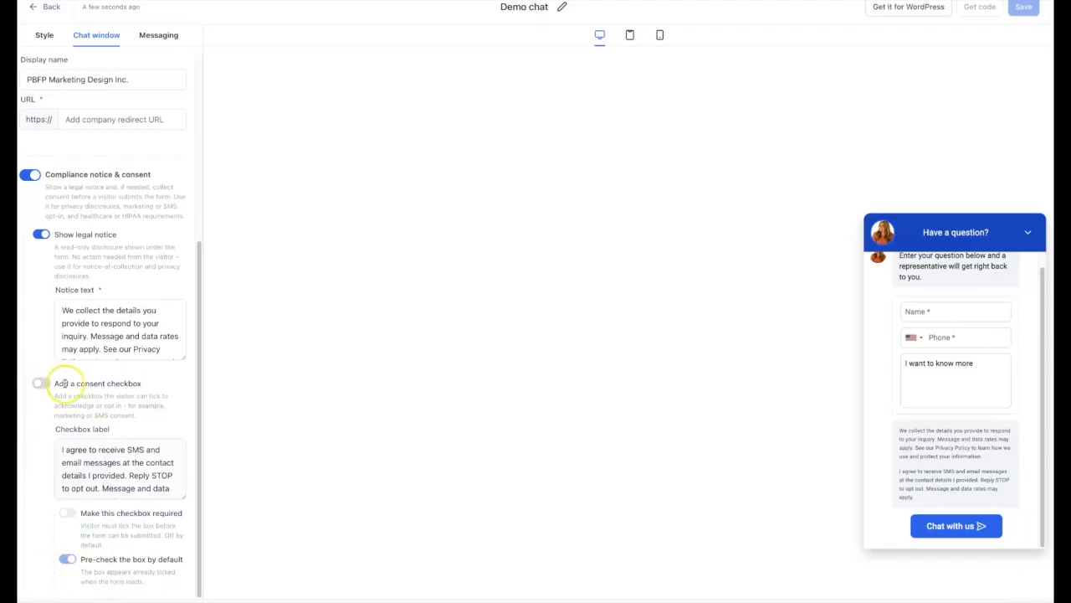
Check the acknowledgement message preview, and set the widget's header and button colors to the rust-orange brand color.
click(167, 36)
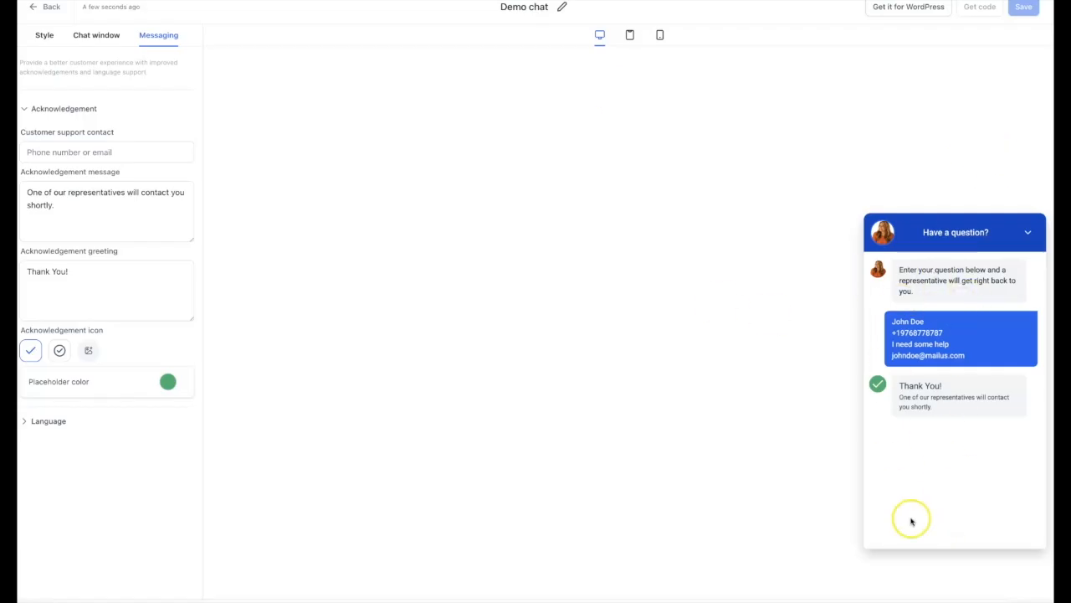
click(49, 44)
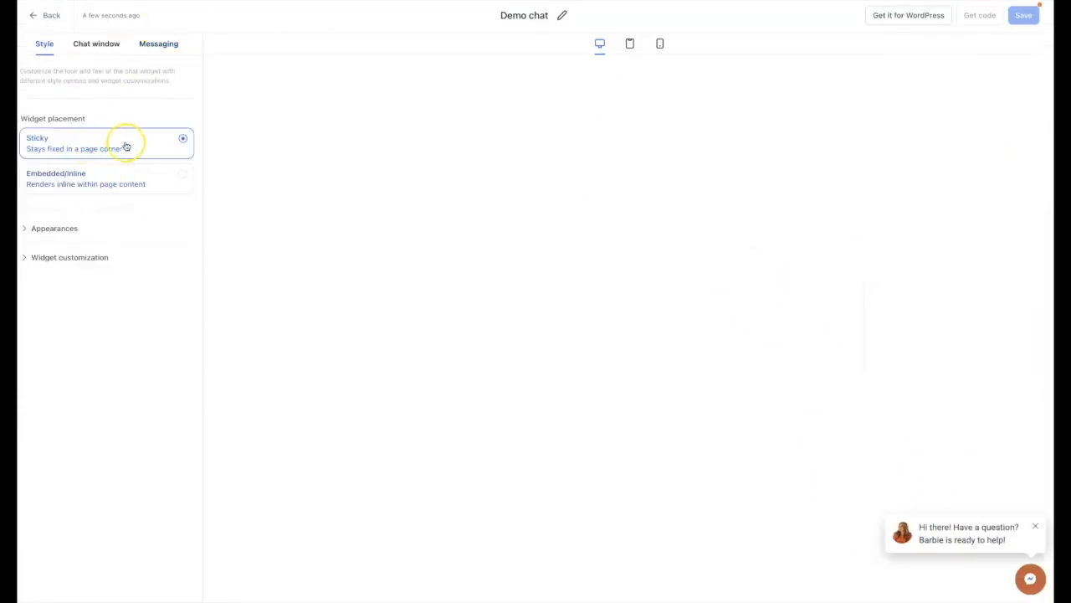
click(44, 231)
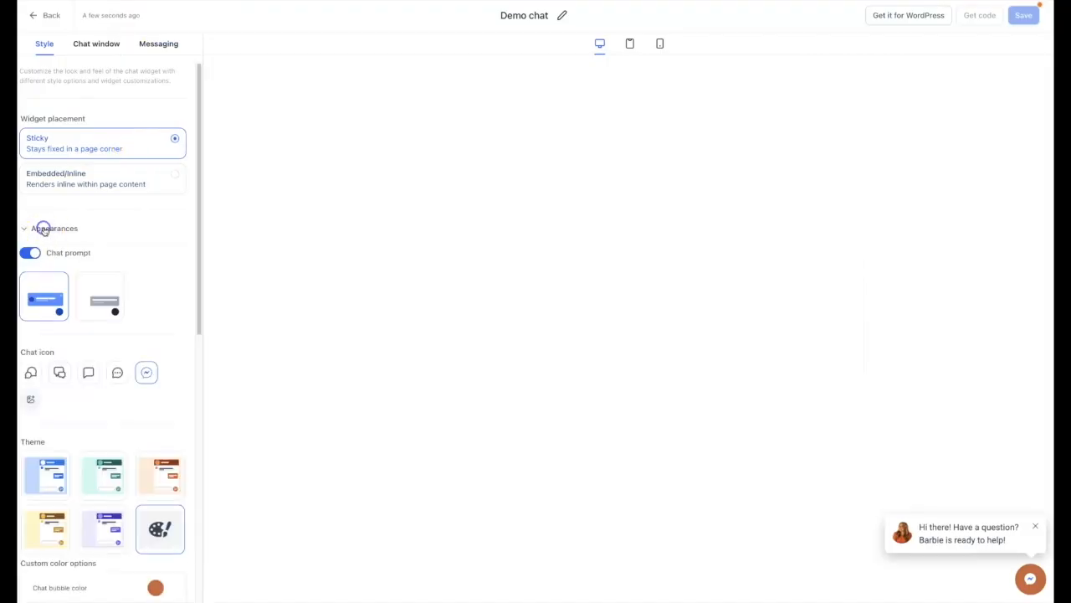
scroll(126, 318, down, 3)
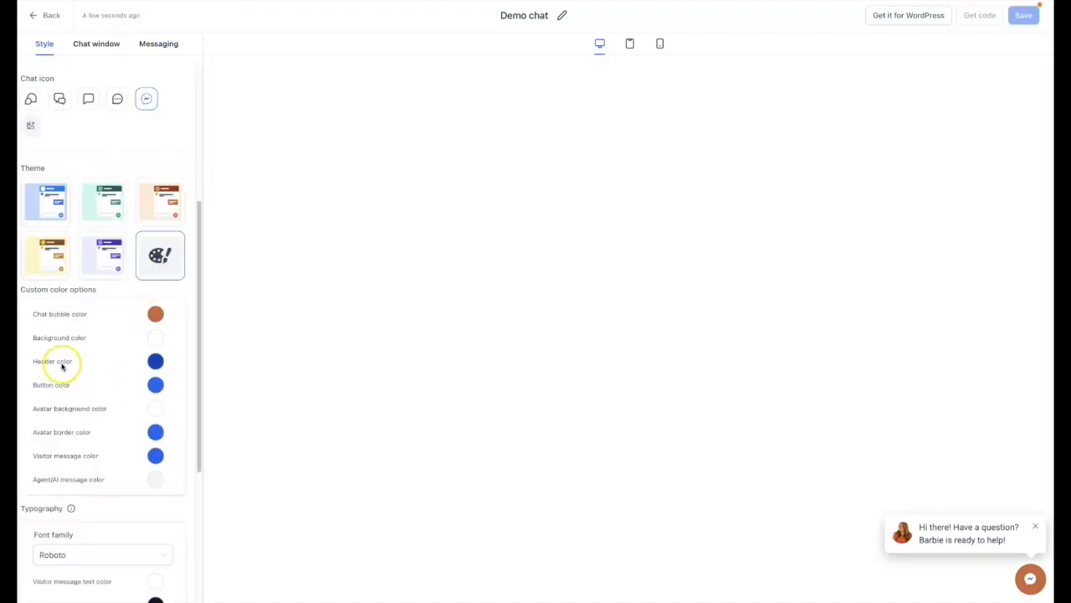
click(156, 384)
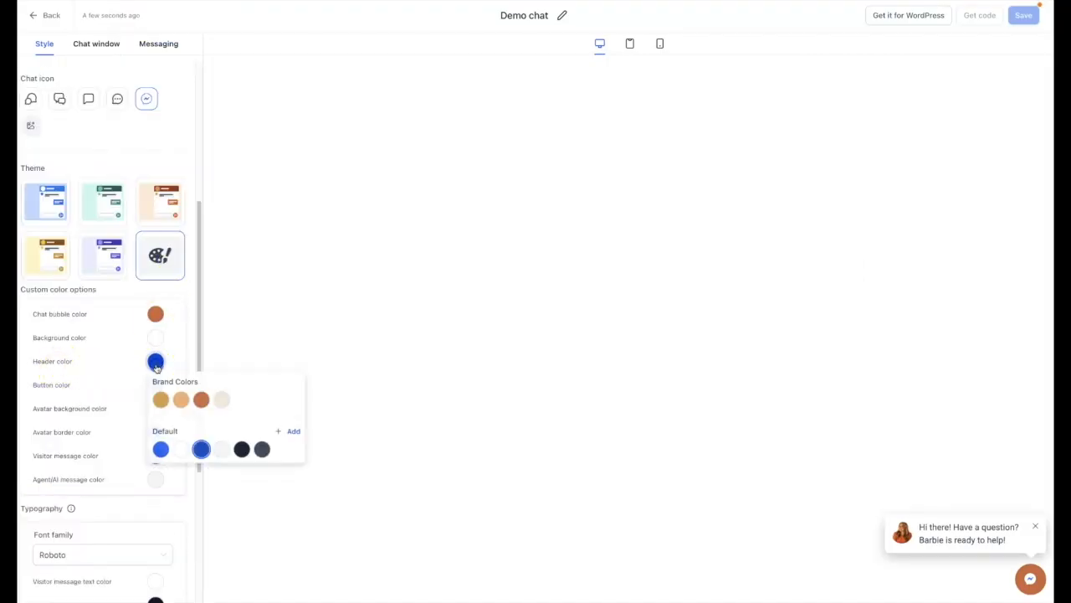
click(201, 402)
click(256, 323)
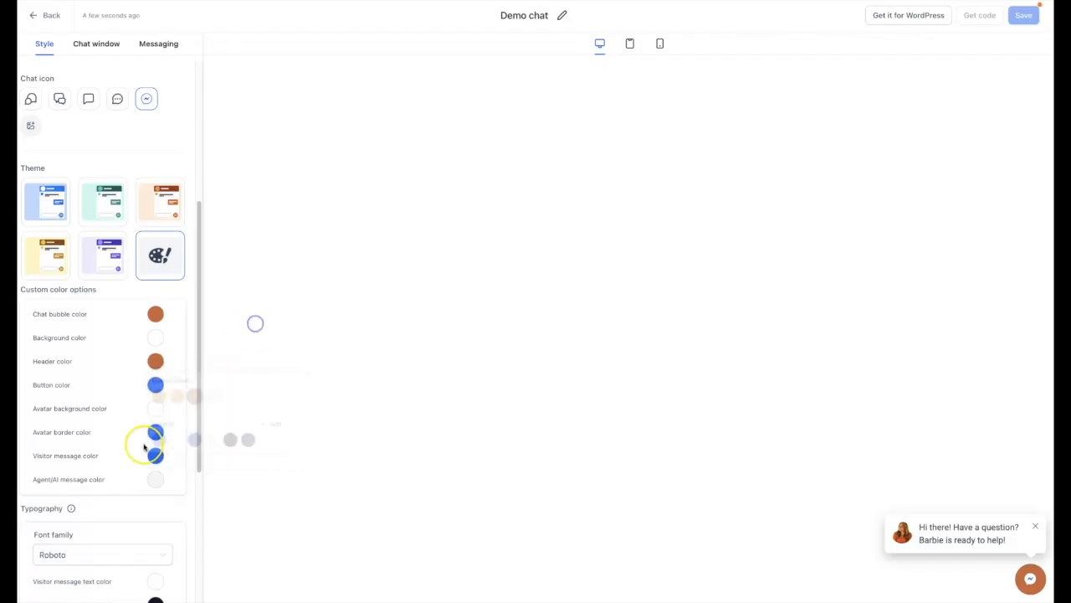
click(156, 385)
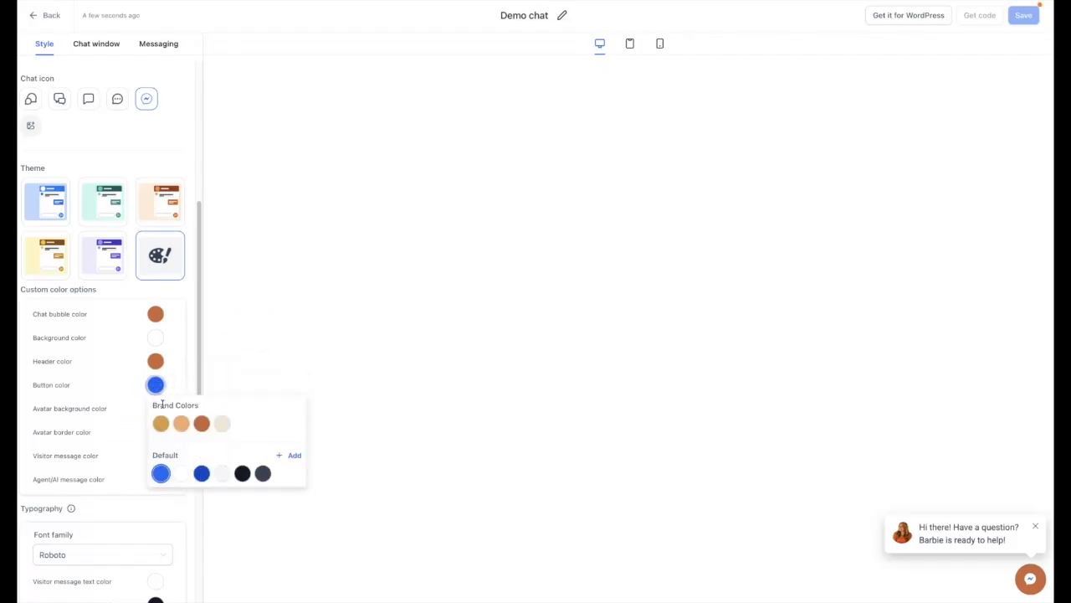
click(202, 424)
click(225, 343)
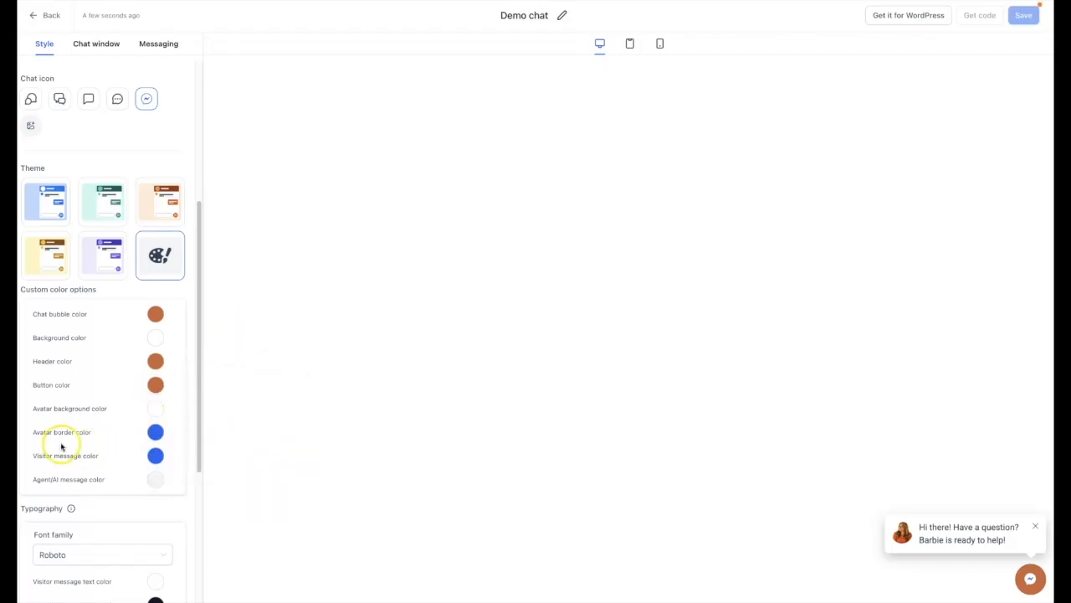
Set the avatar border and visitor message colors to the gold brand color, and check them in the chat preview.
click(156, 432)
click(161, 470)
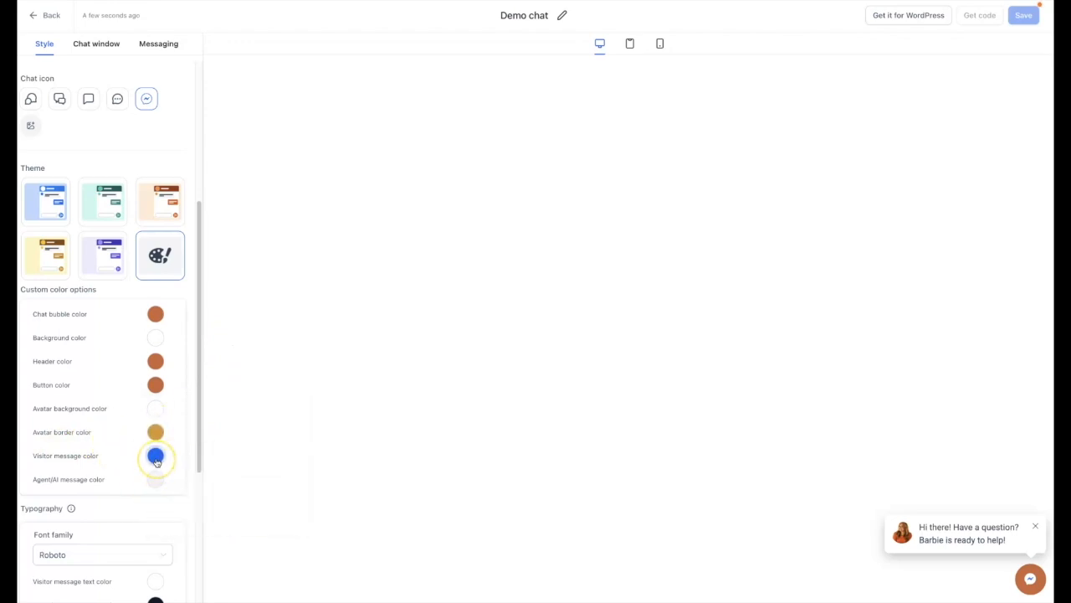
click(1029, 580)
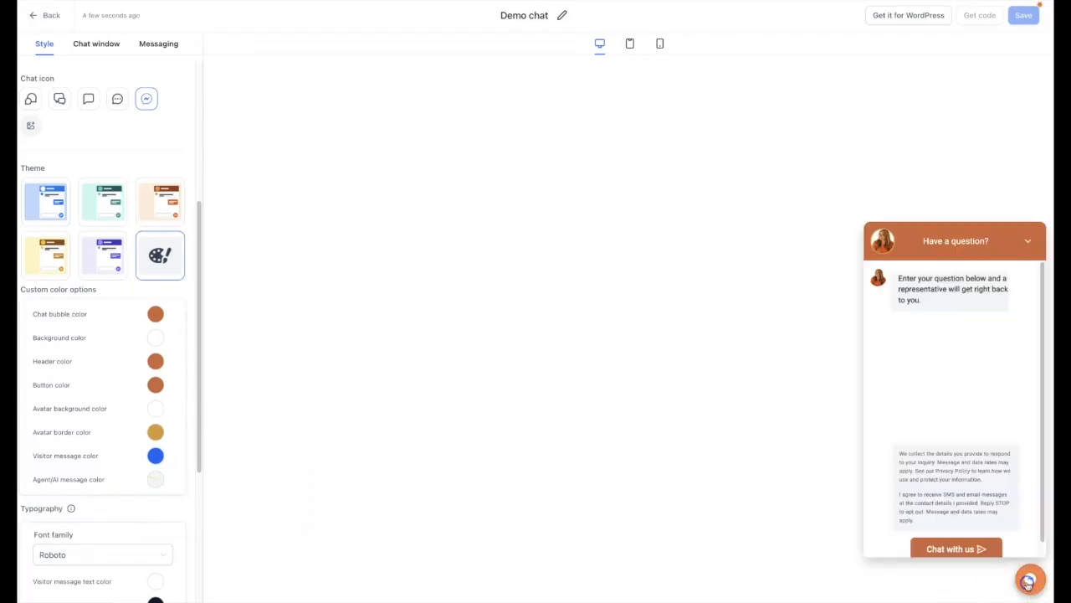
scroll(935, 380, down, 1)
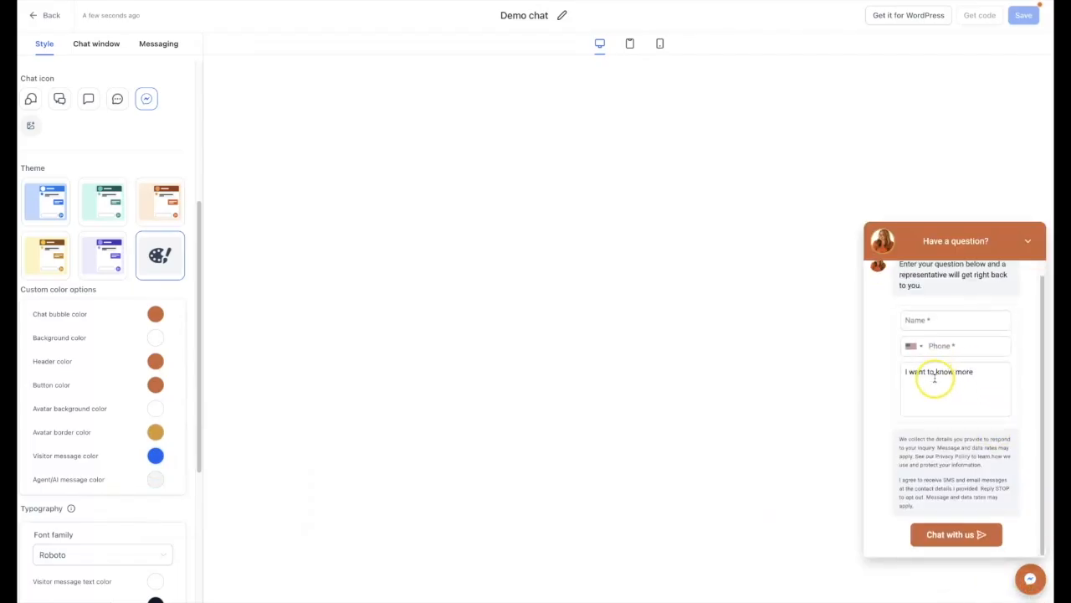
scroll(888, 417, up, 1)
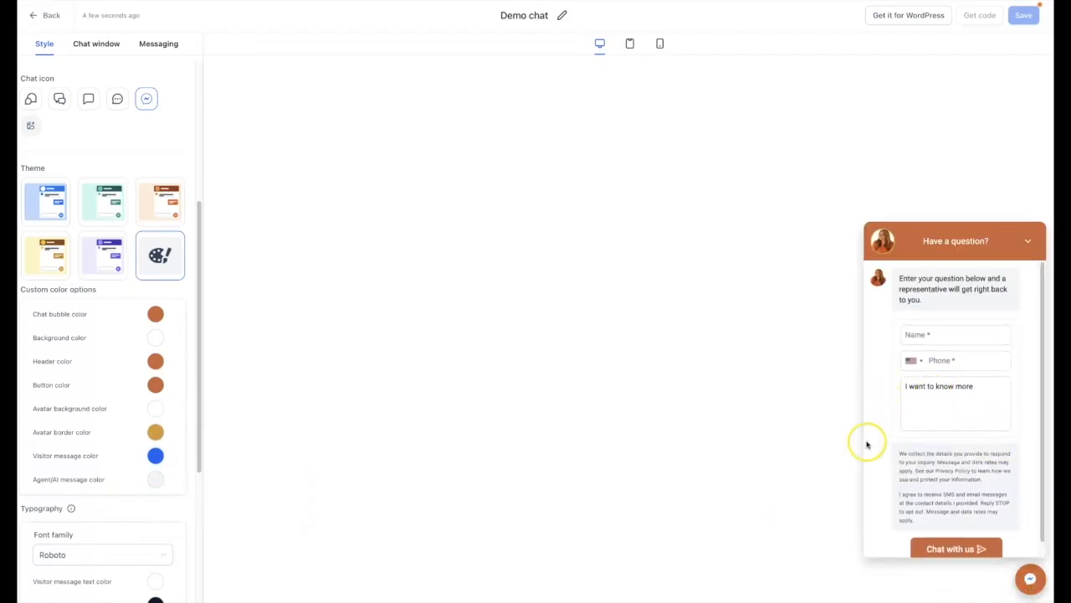
click(154, 457)
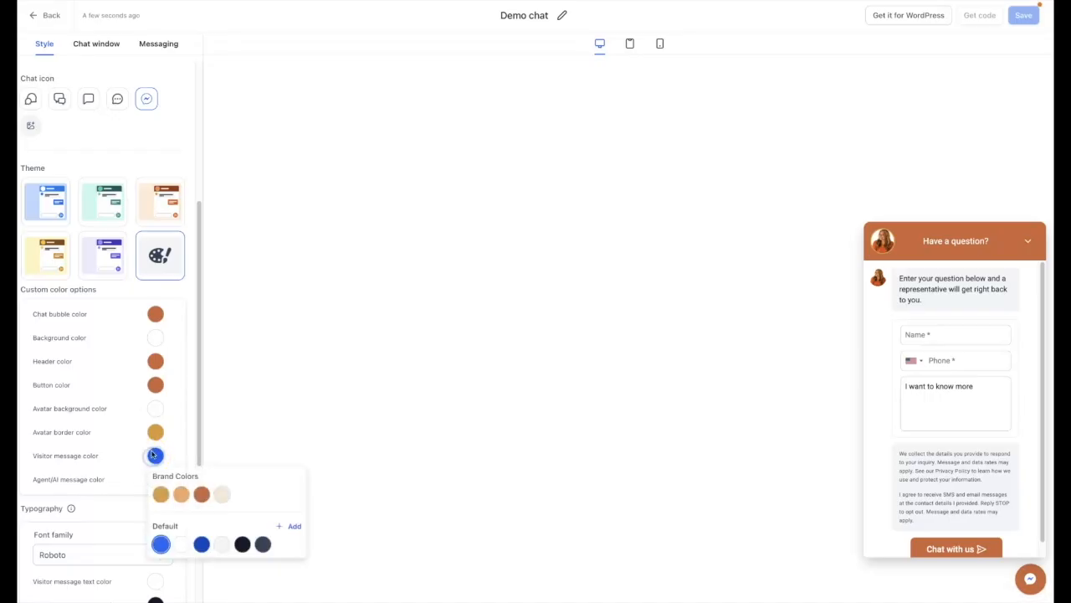
click(157, 493)
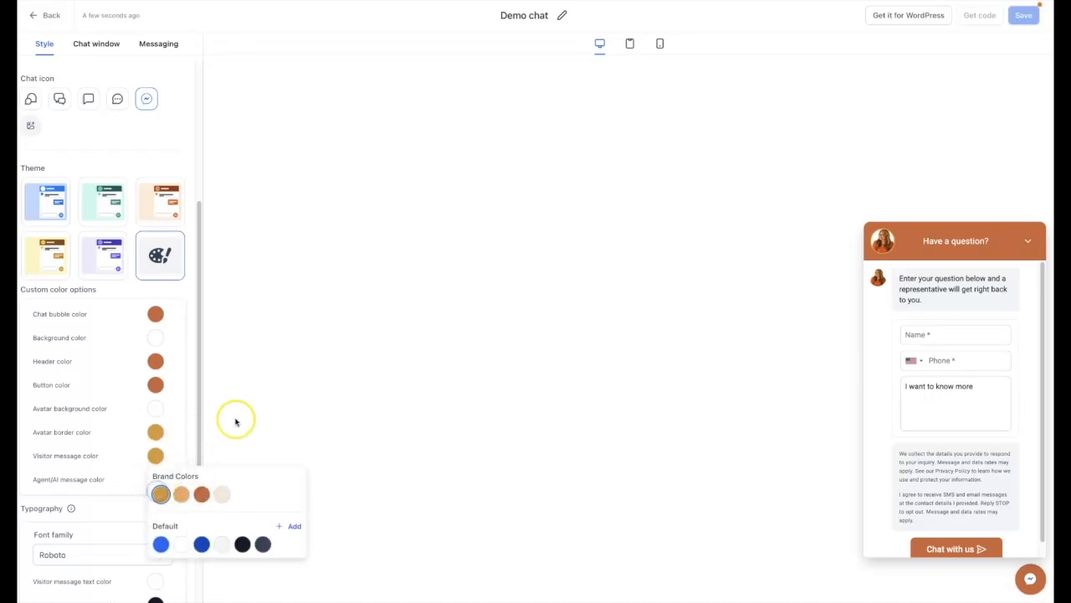
click(235, 421)
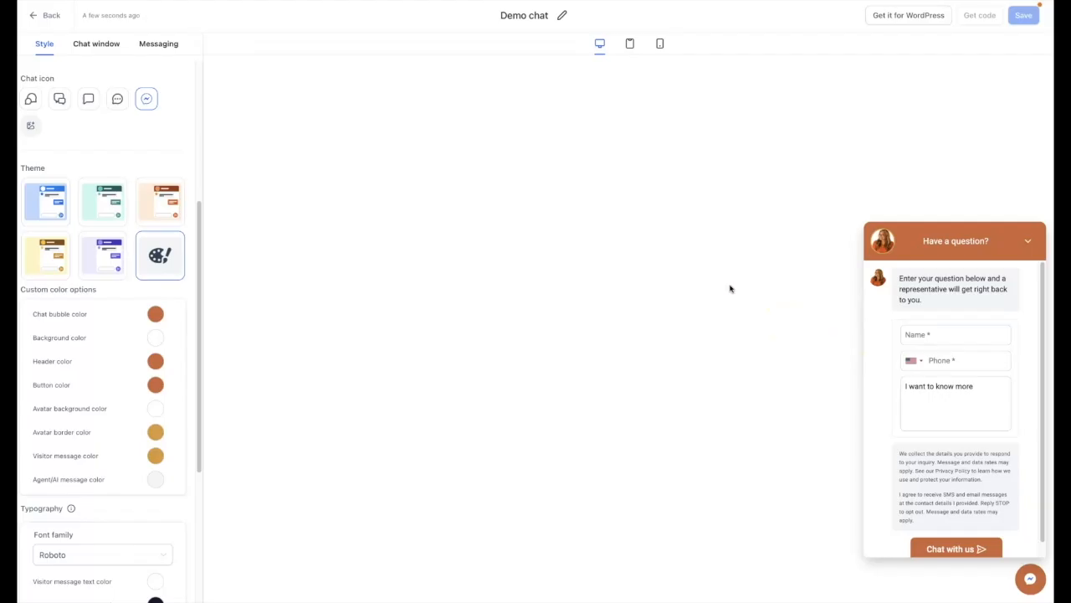
click(162, 46)
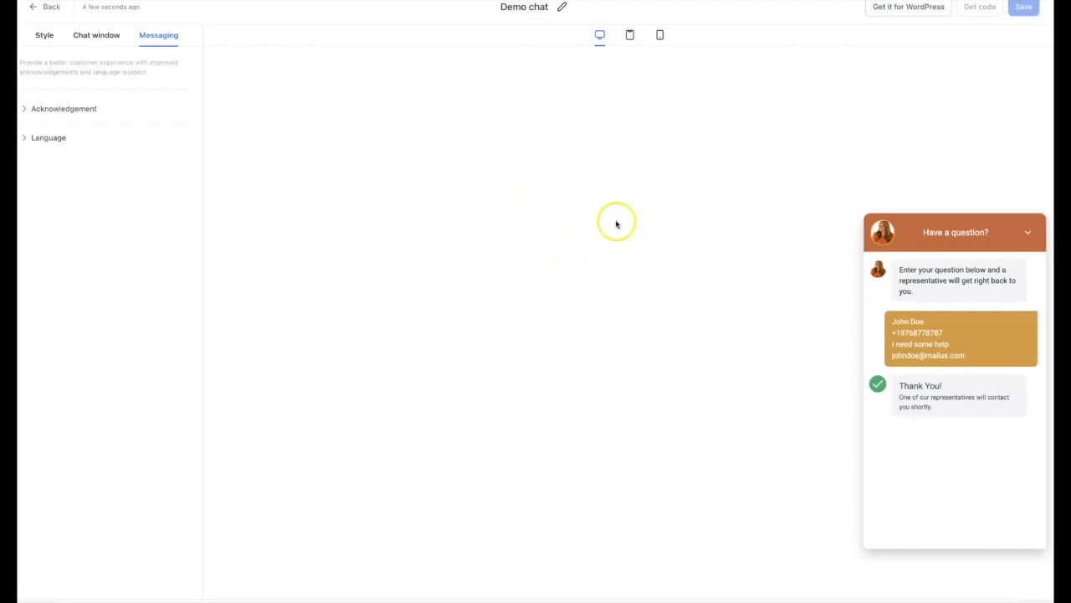
Turn off agency branding in the chat window's additional options and save the widget.
click(97, 34)
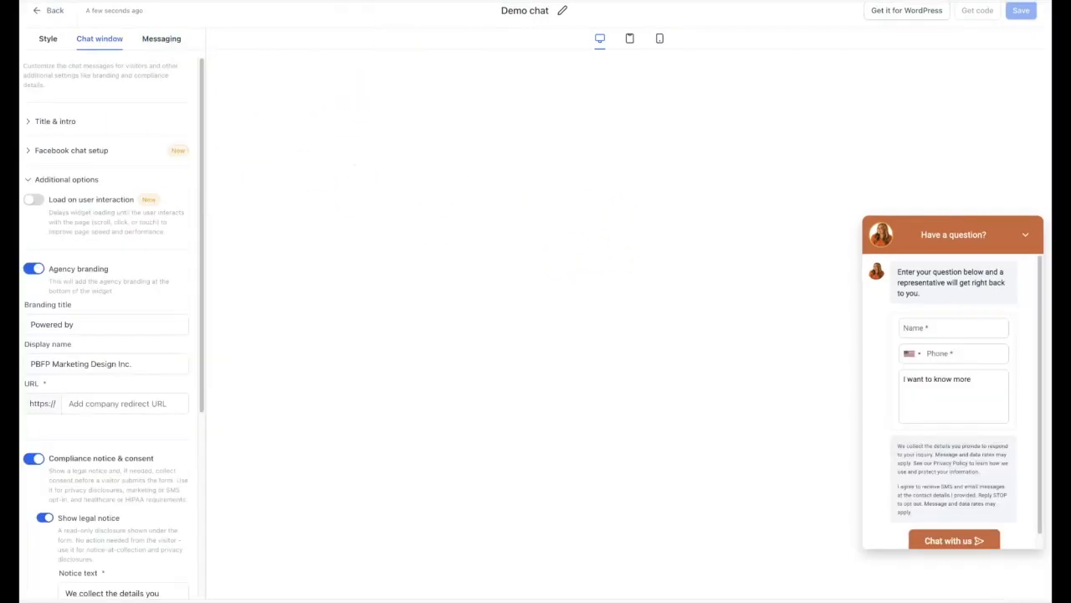
click(32, 270)
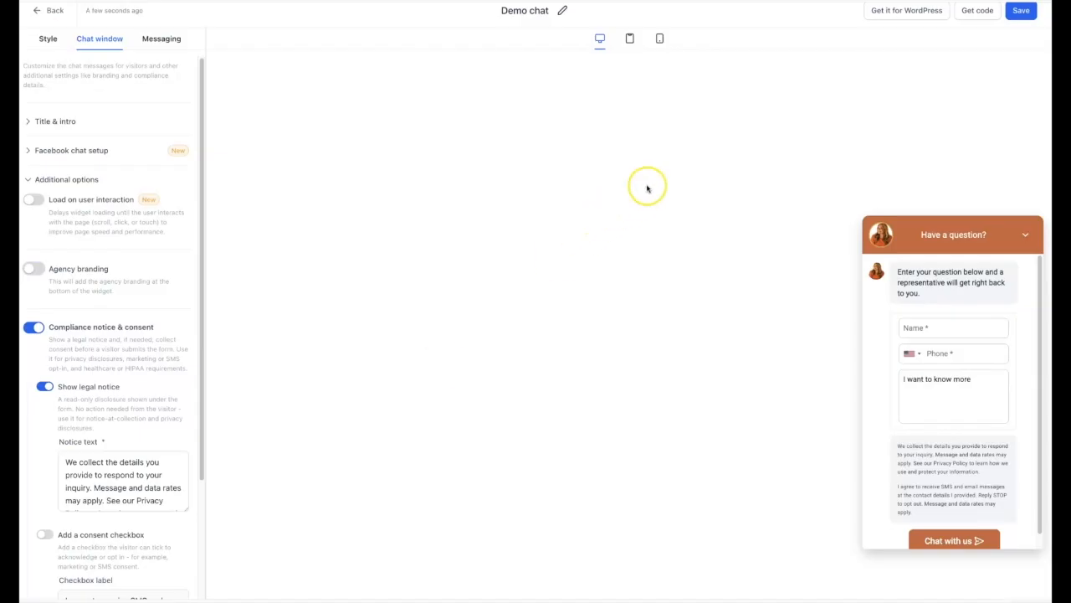
click(1022, 37)
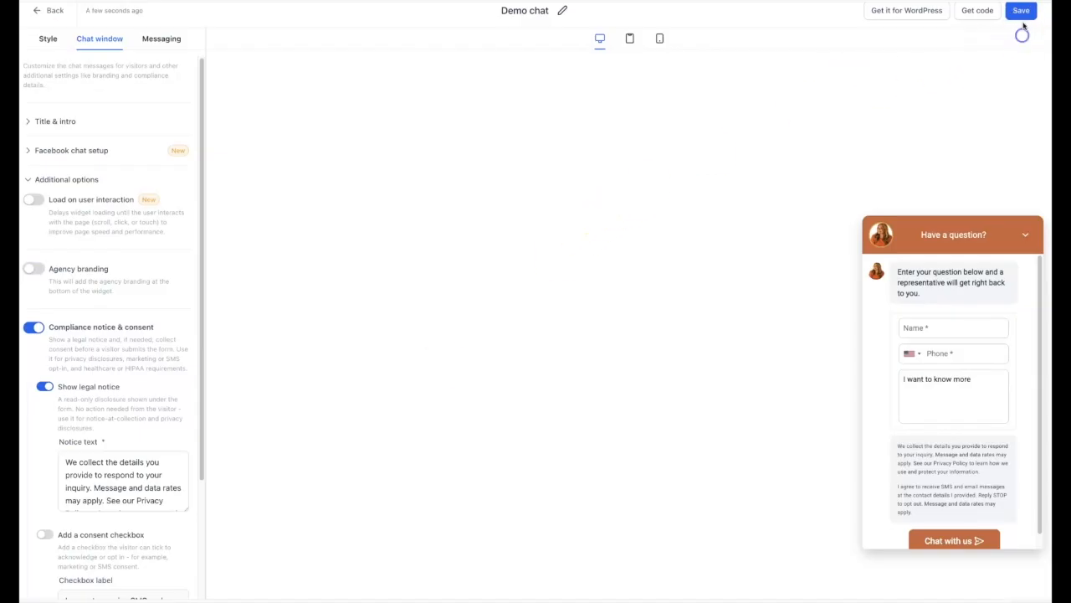
click(1021, 12)
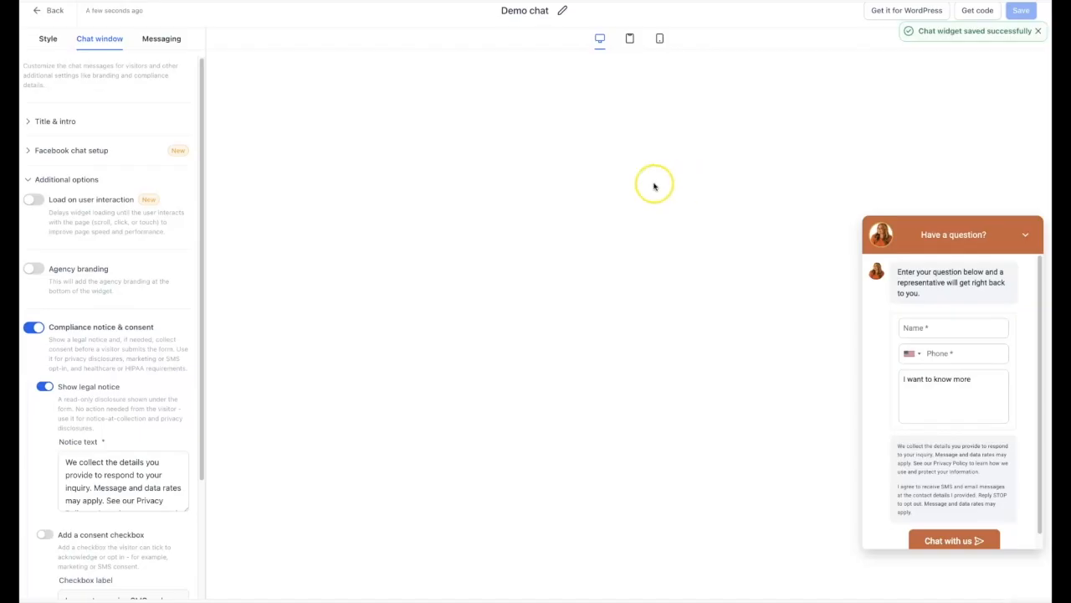
View the widget's website embed code, close it and return to the list of chat widgets.
click(978, 11)
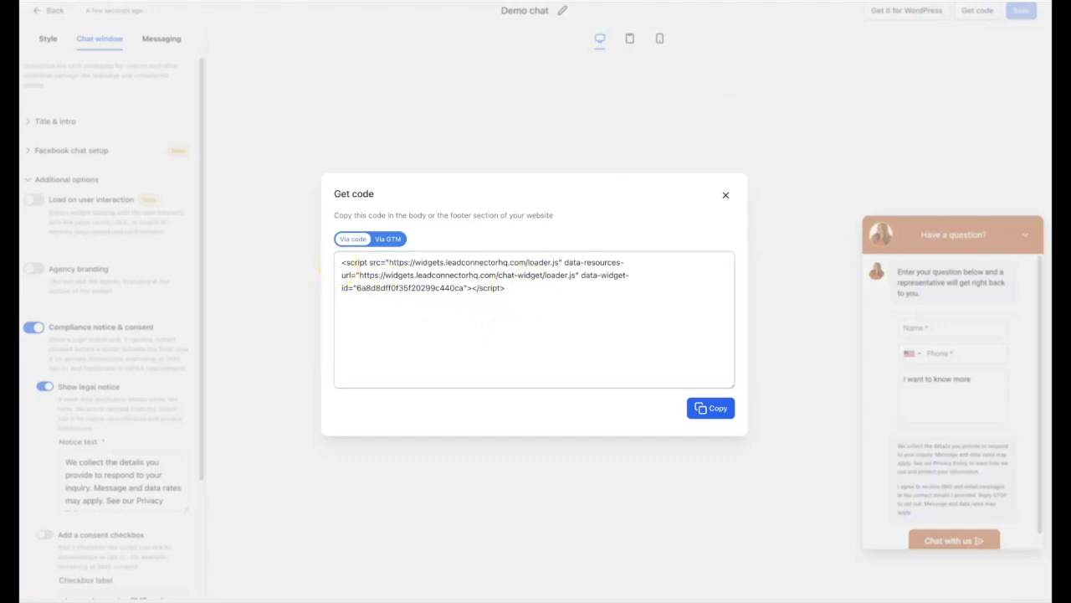
click(315, 131)
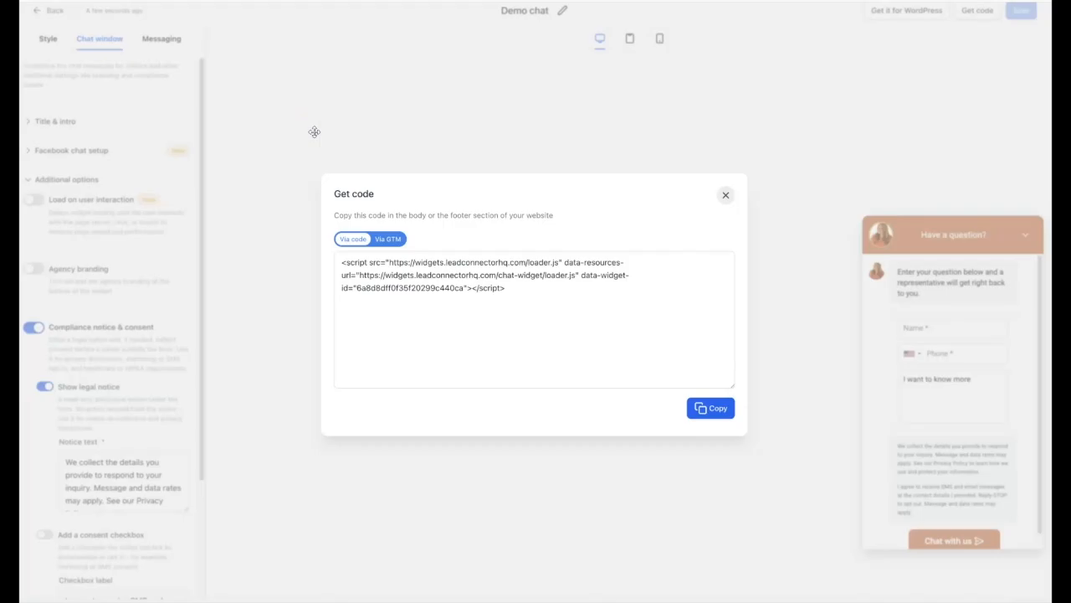
click(727, 194)
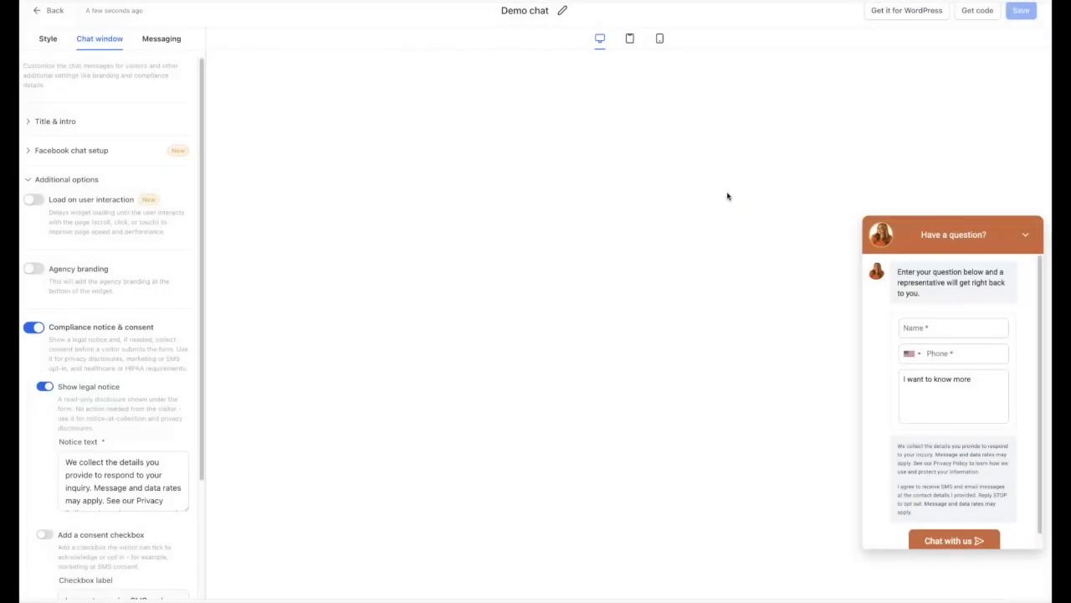
click(38, 12)
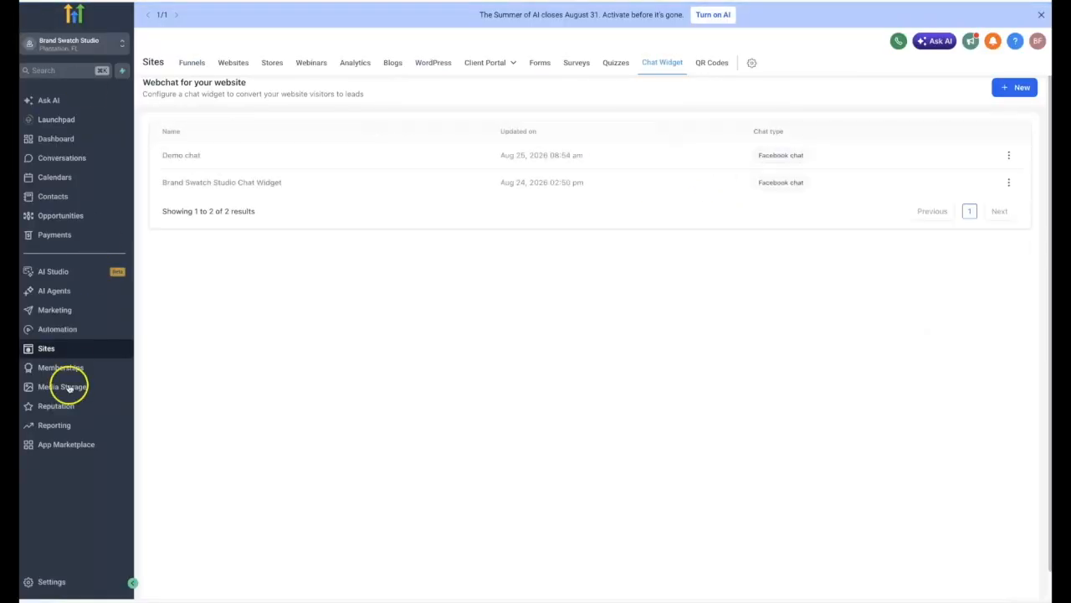
Open the Brand Swatch Studio store and look through its pages.
click(272, 67)
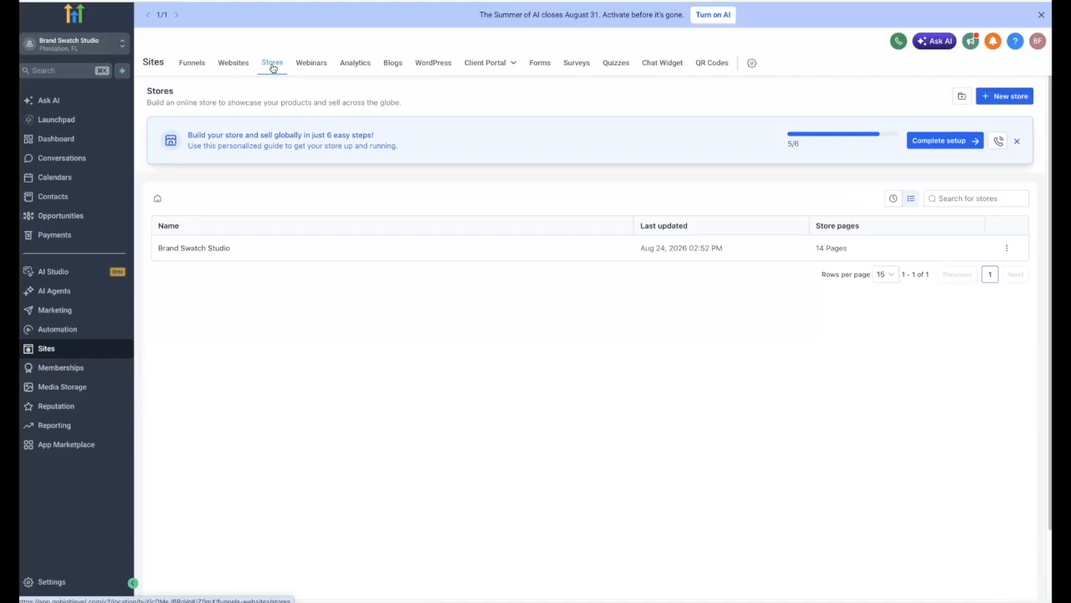
click(189, 250)
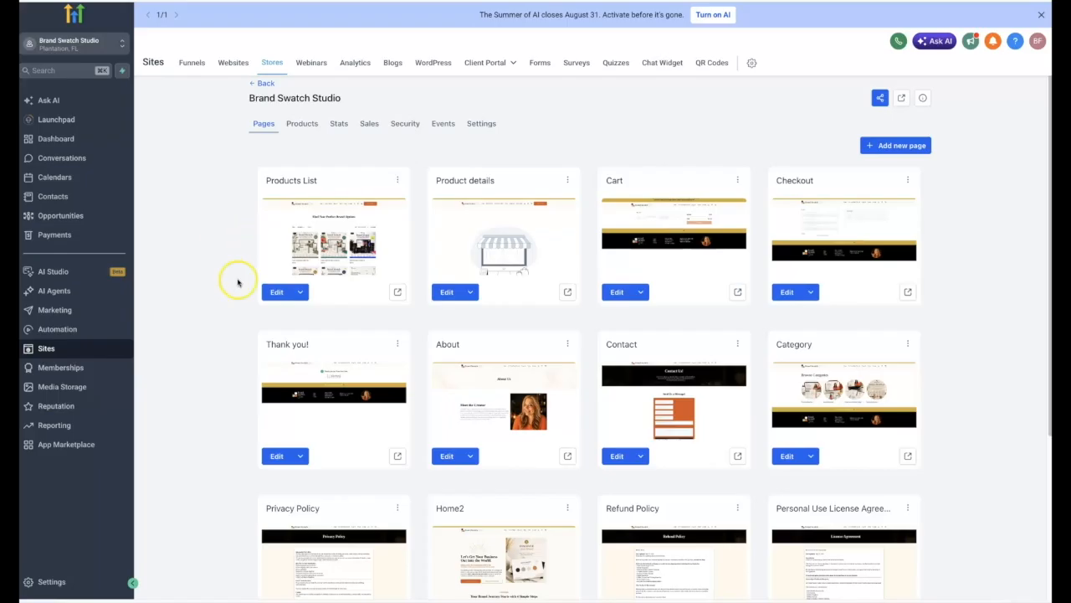
scroll(237, 280, down, 3)
scroll(479, 442, down, 1)
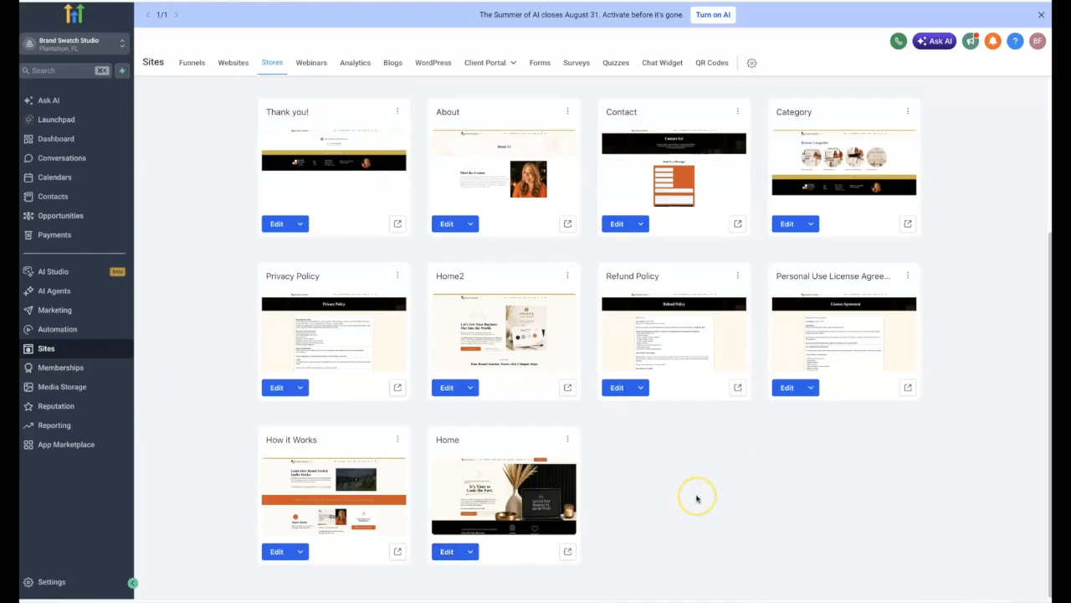
scroll(694, 498, up, 3)
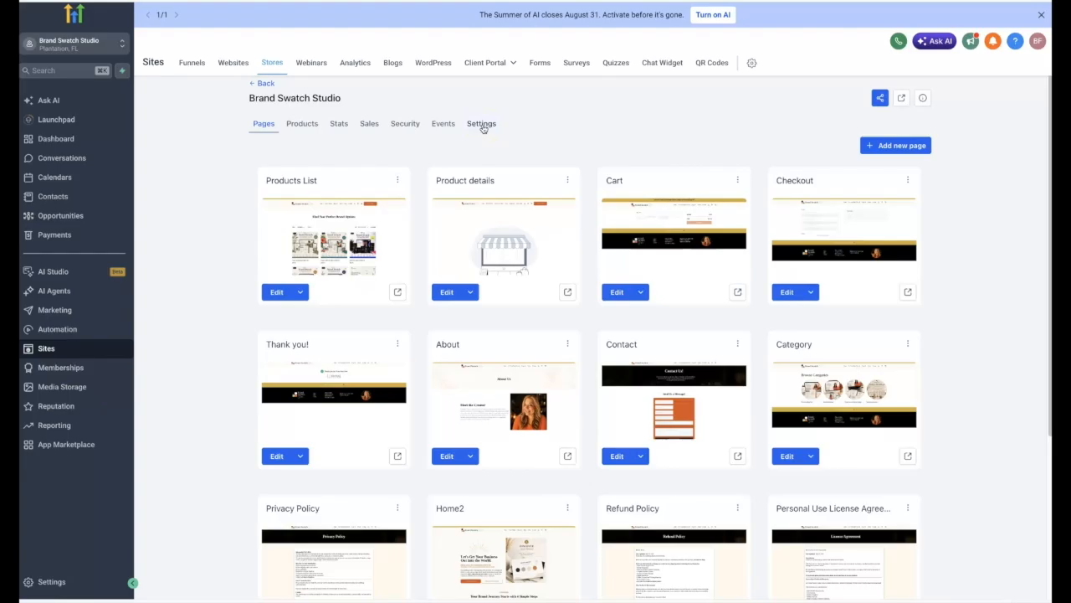
Open the store's settings and review the store details and the tracking and scripts section.
click(483, 126)
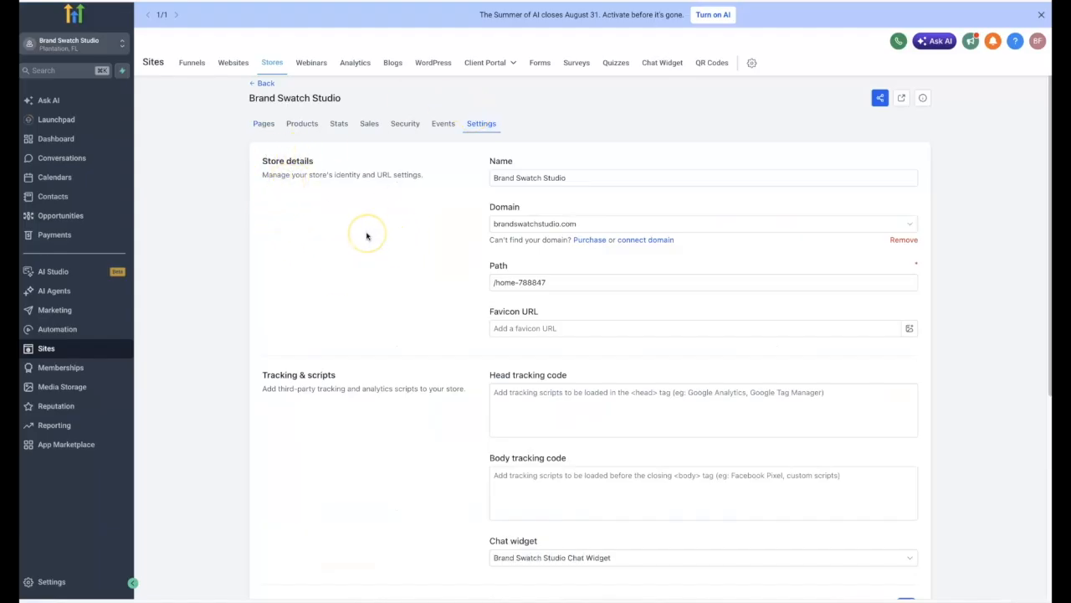
scroll(365, 236, down, 1)
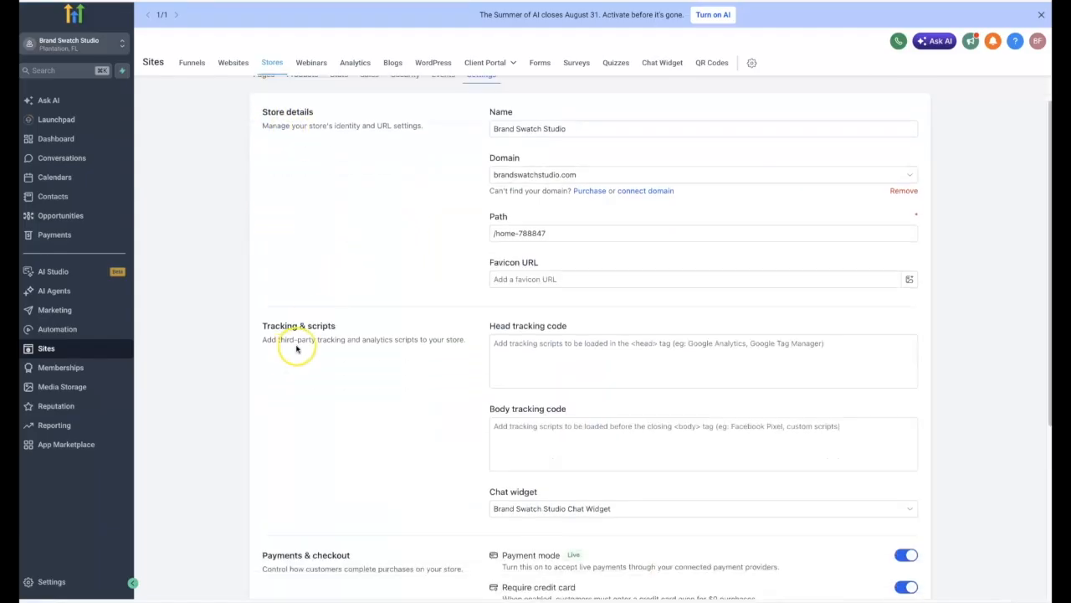
scroll(324, 334, down, 1)
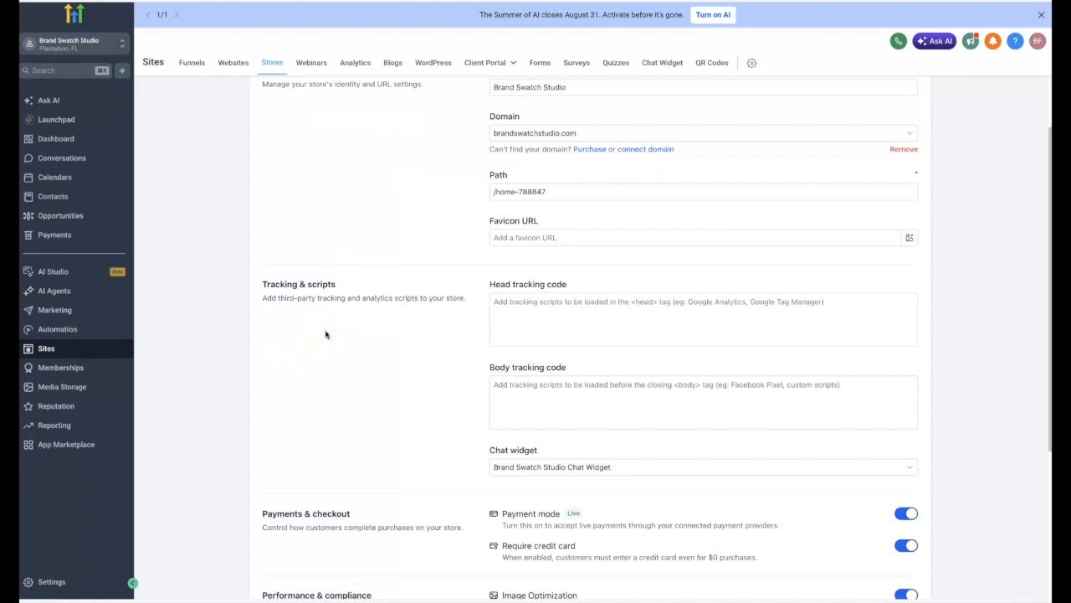
scroll(326, 334, down, 1)
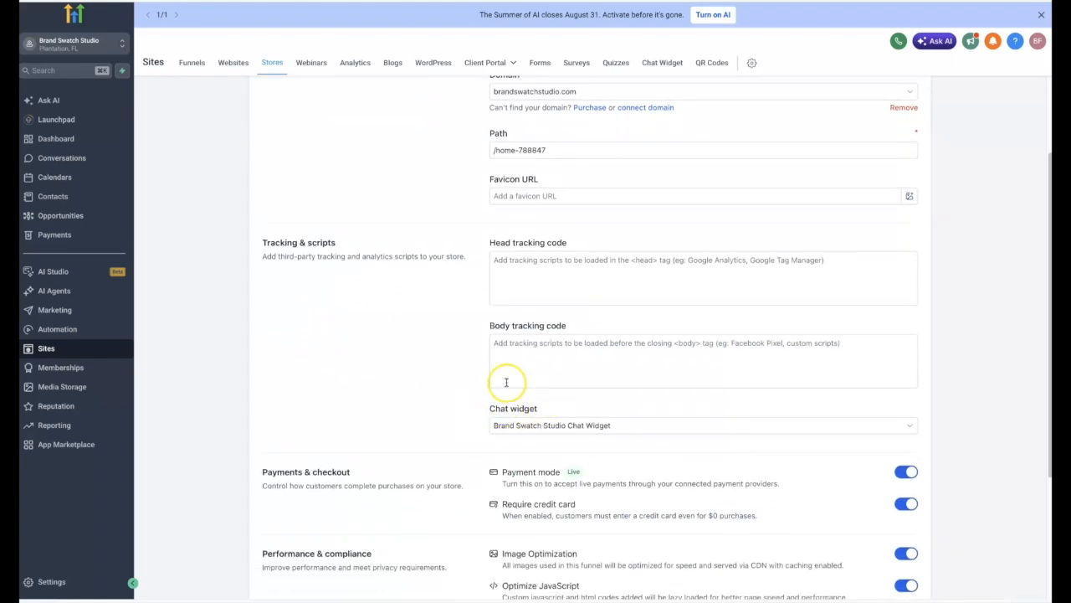
scroll(422, 377, down, 2)
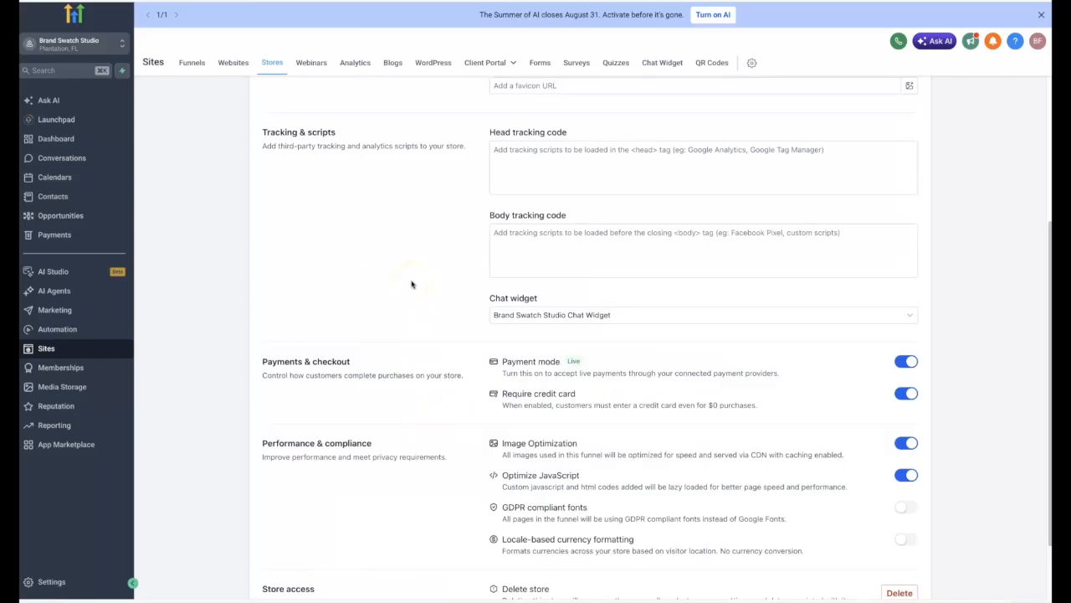
Check the body tracking code field and view the available chat widget choices without changing the selection.
click(582, 249)
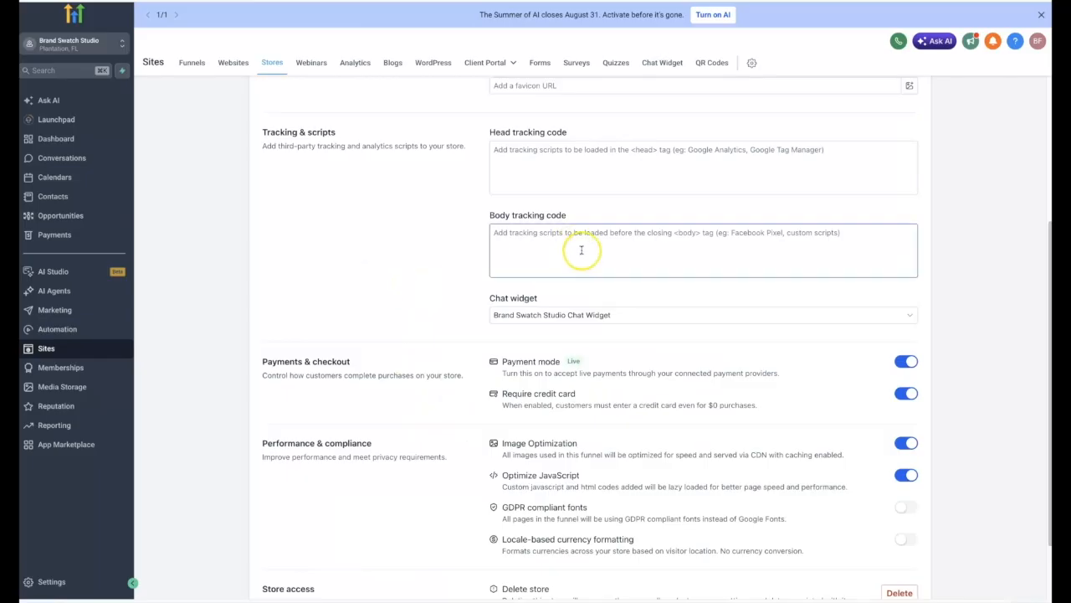
click(554, 247)
click(423, 248)
click(644, 315)
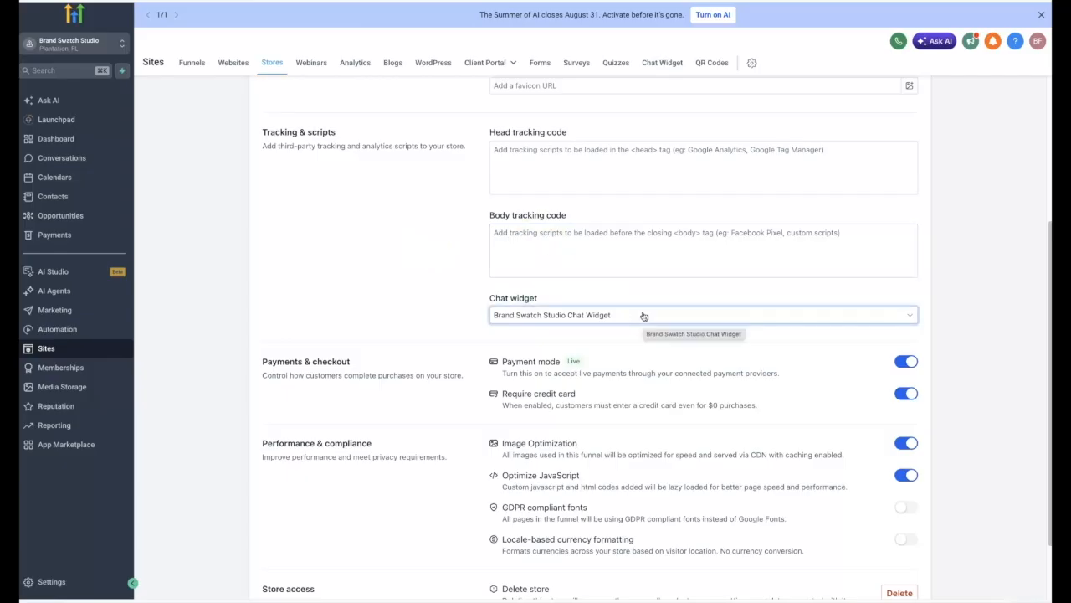
click(644, 316)
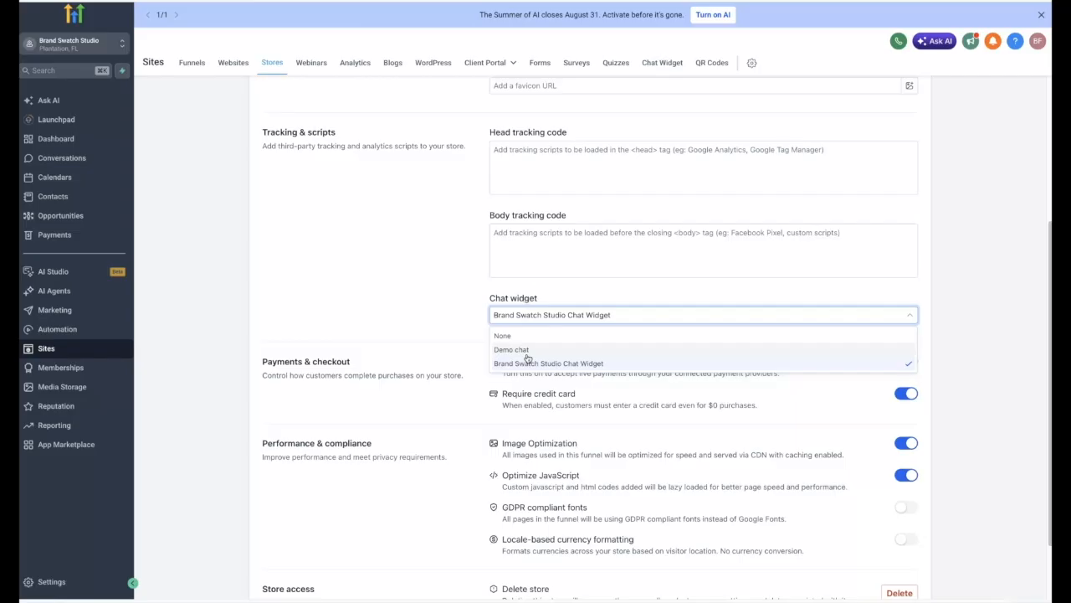
click(424, 300)
Review the remaining store settings, from payments and checkout to store access, and return to the store details.
scroll(424, 302, down, 2)
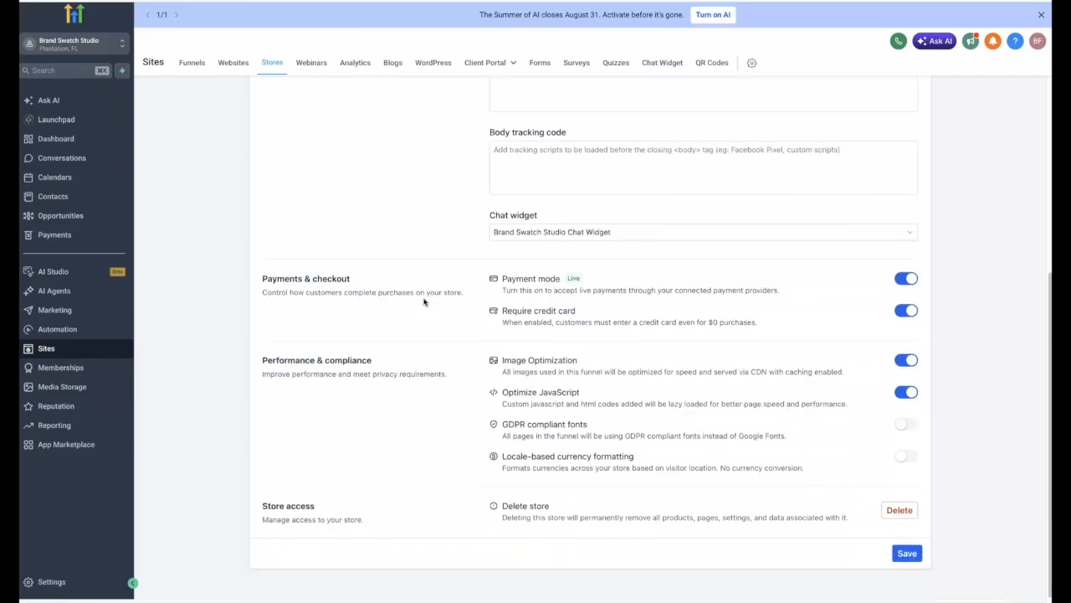
scroll(424, 301, up, 4)
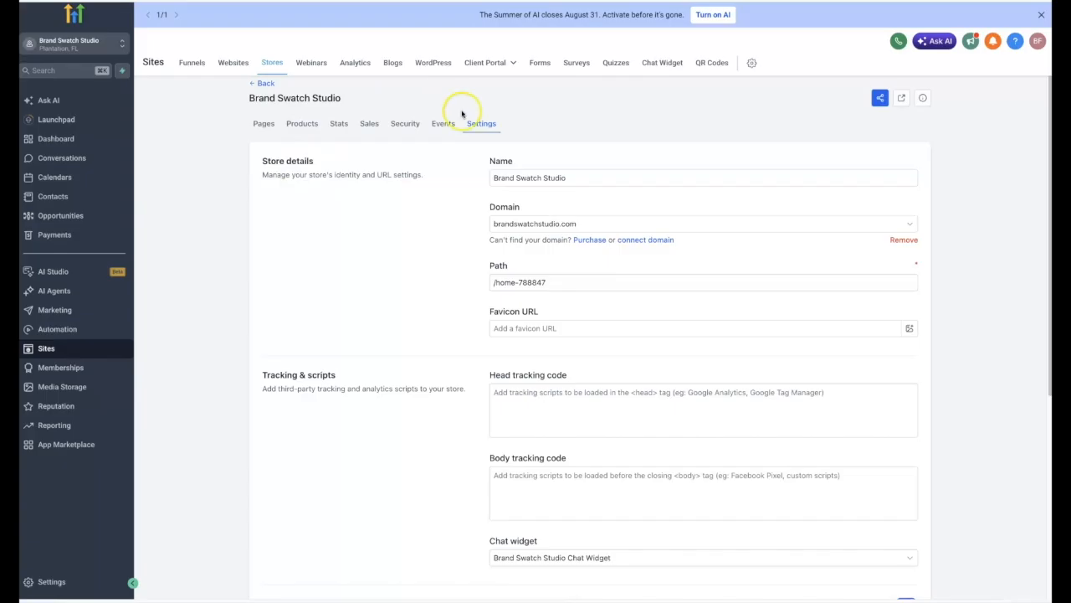
click(487, 126)
scroll(460, 300, down, 2)
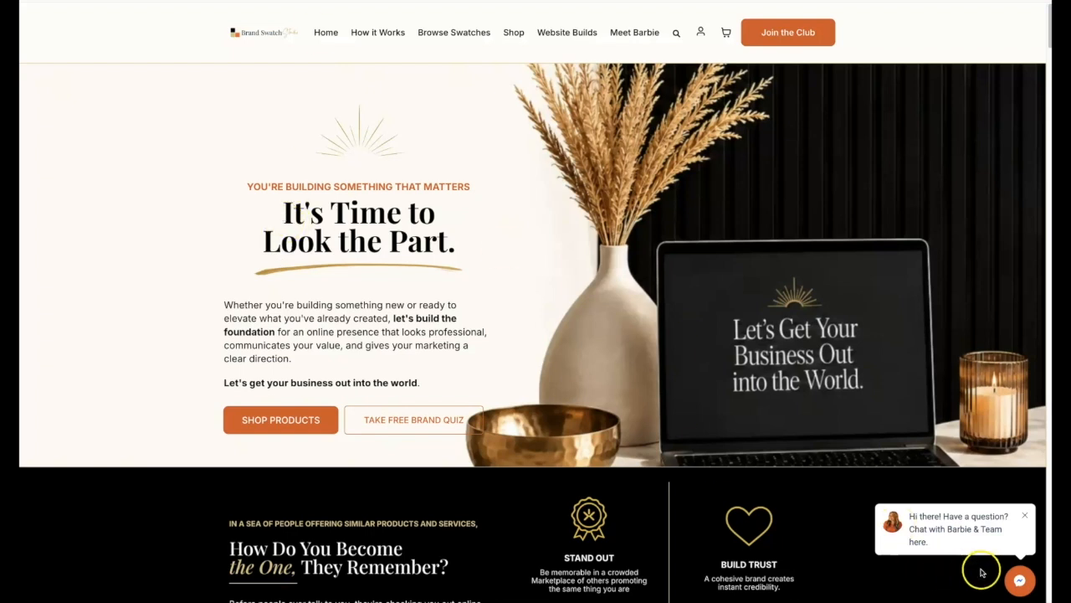
Open the chat widget on the live Brand Swatch Studio website to view its contact form, and close it.
click(956, 540)
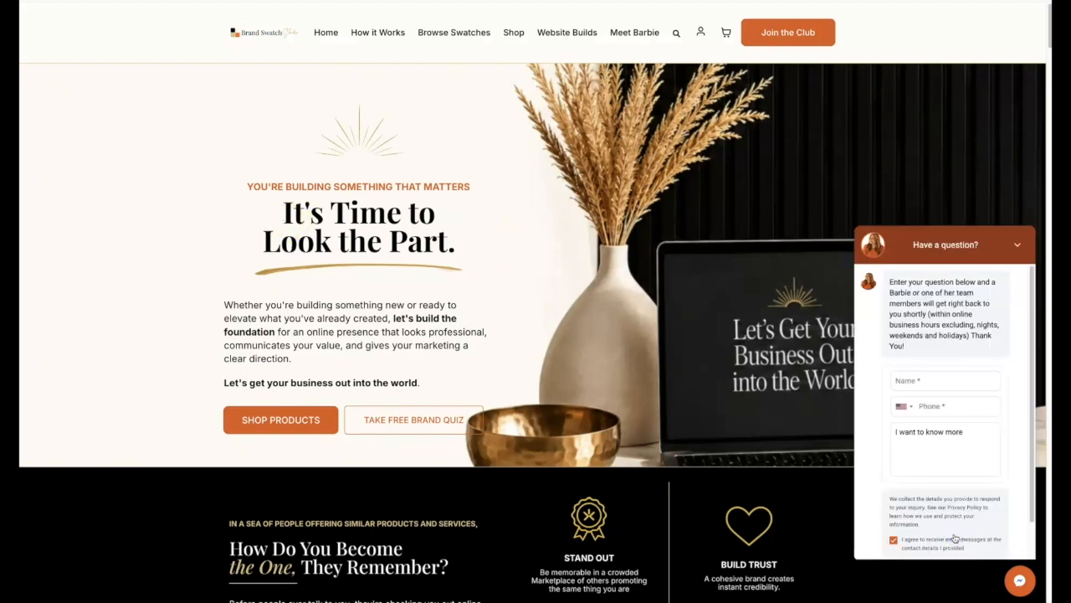
click(1017, 248)
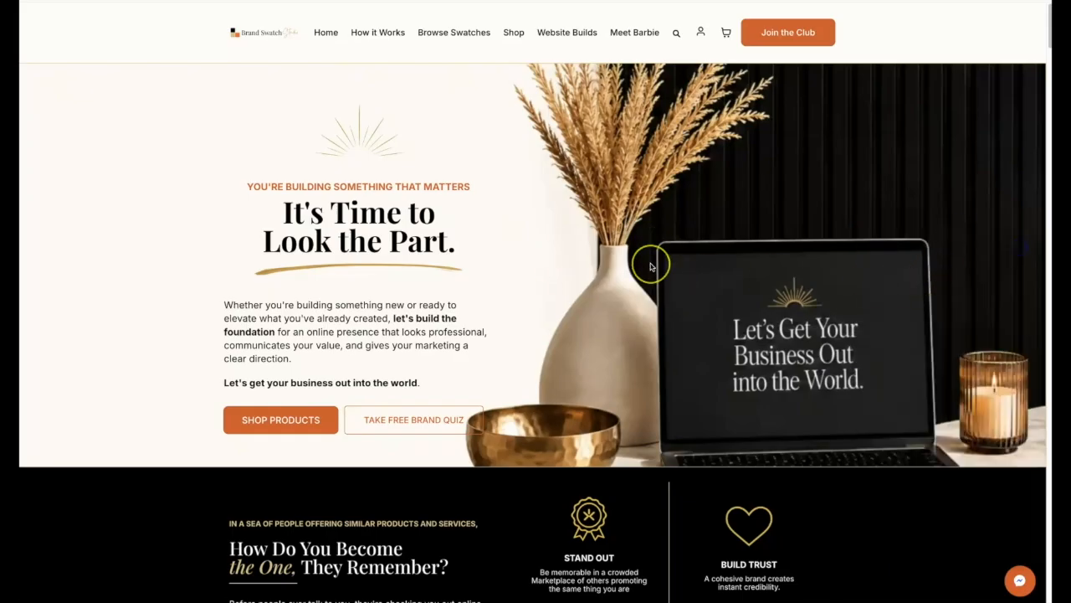